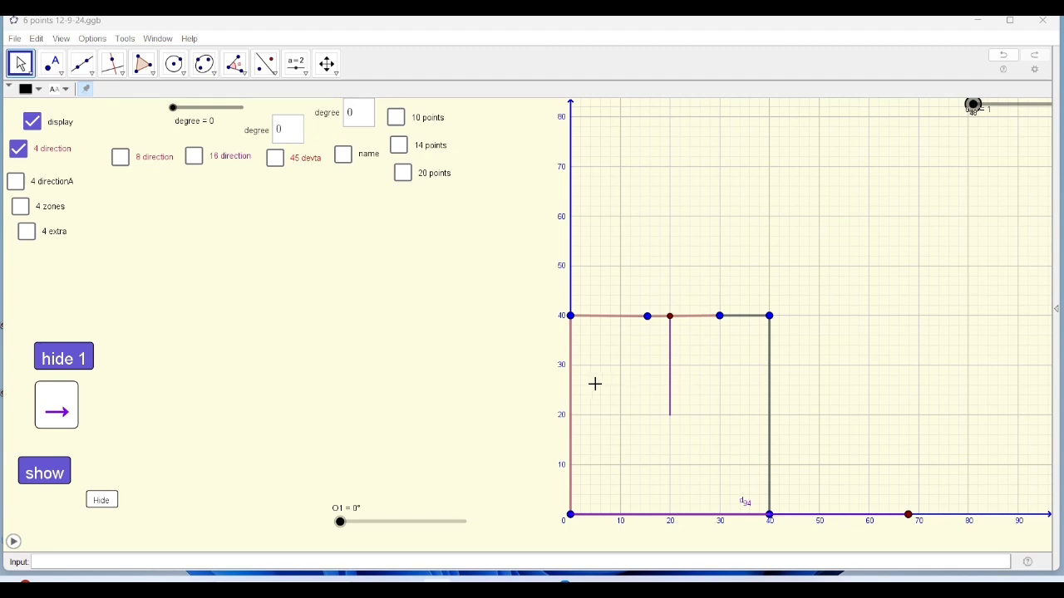
# Move the plot's upper points to about (-7, 47), (17, 52), (42, 57) and (64, 45) to form an irregular outline.
pyautogui.click(572, 319)
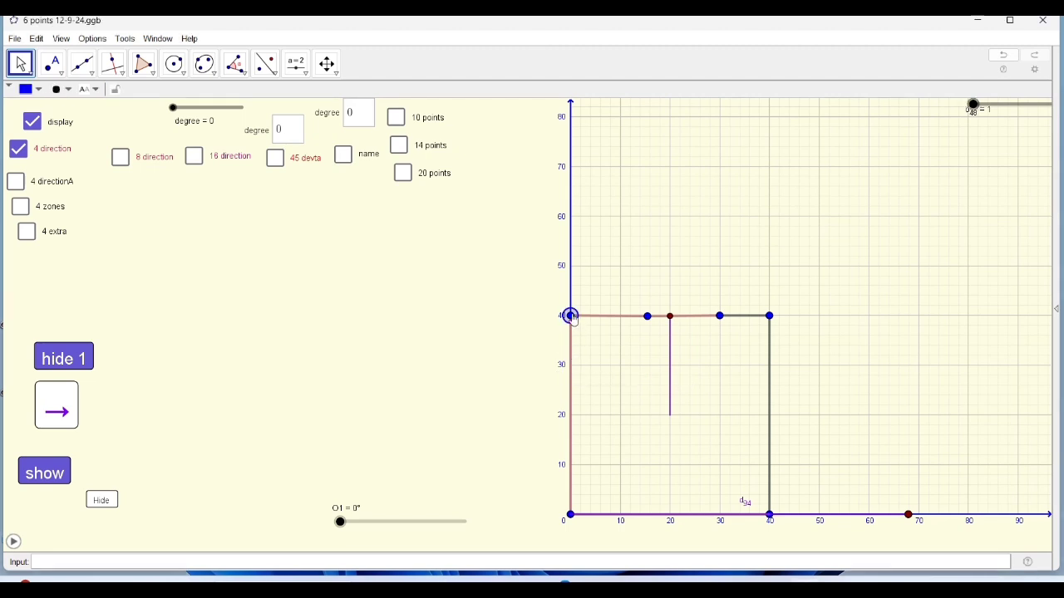
pyautogui.moveTo(571, 318); pyautogui.dragTo(534, 278)
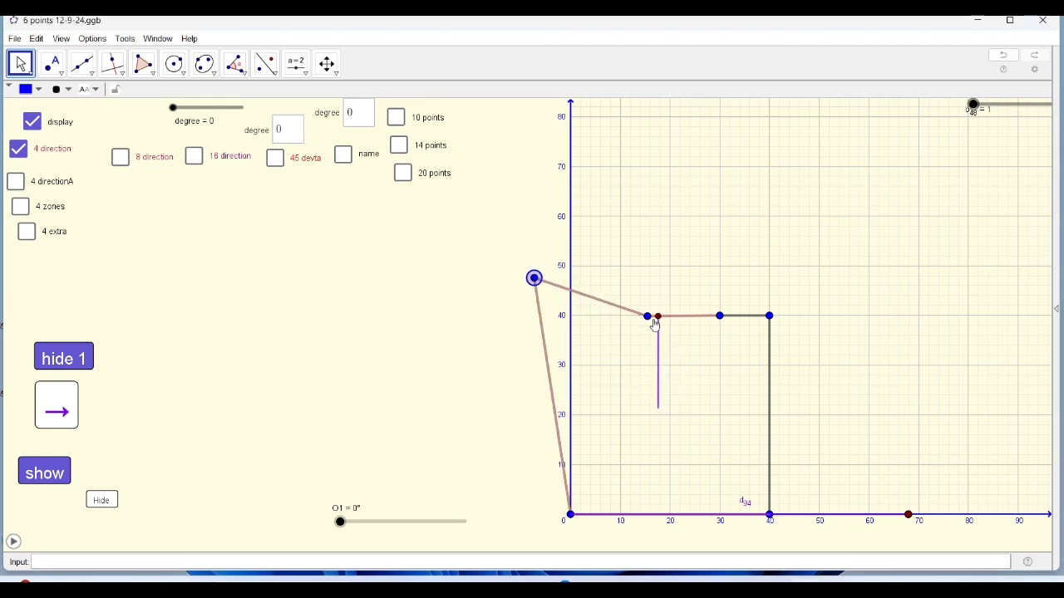
pyautogui.moveTo(654, 322); pyautogui.dragTo(657, 254)
pyautogui.moveTo(719, 317); pyautogui.dragTo(784, 232)
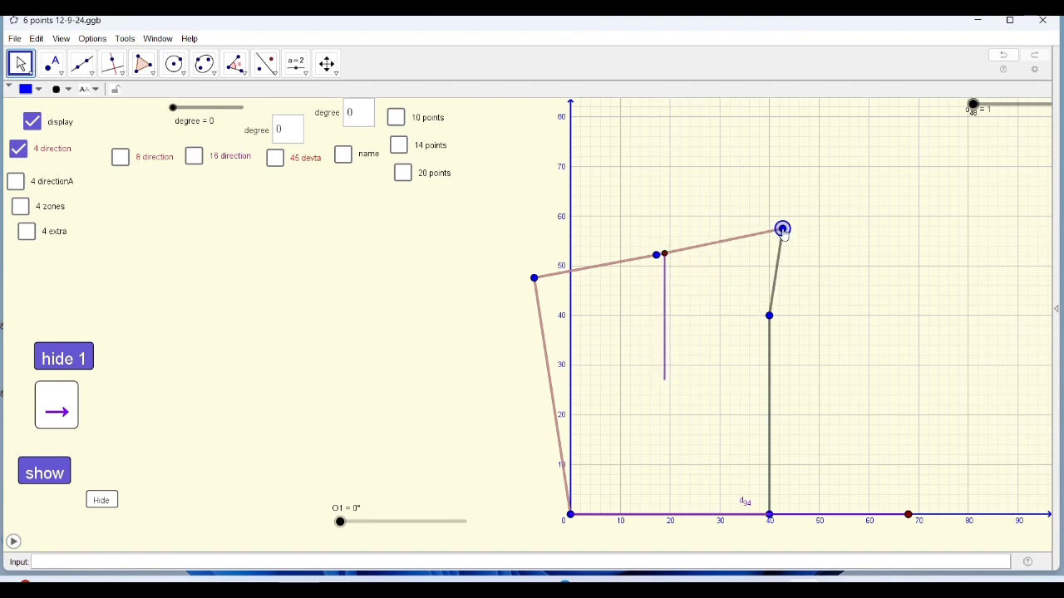
pyautogui.moveTo(771, 319); pyautogui.dragTo(887, 293)
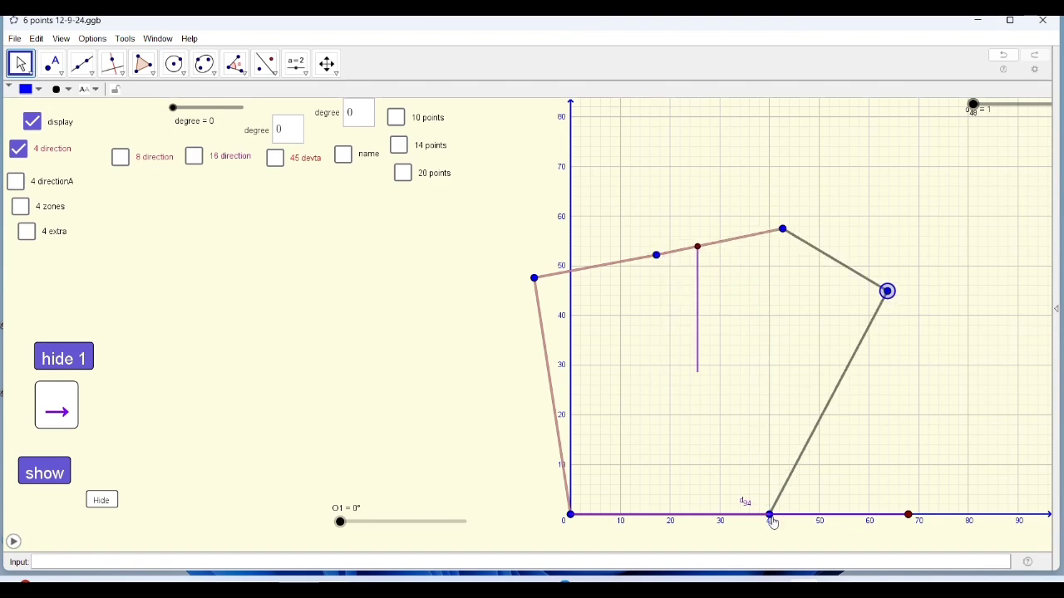
# Move the plot's two base corners below the x-axis, to about (45, -2) and (-1, -7).
pyautogui.click(574, 517)
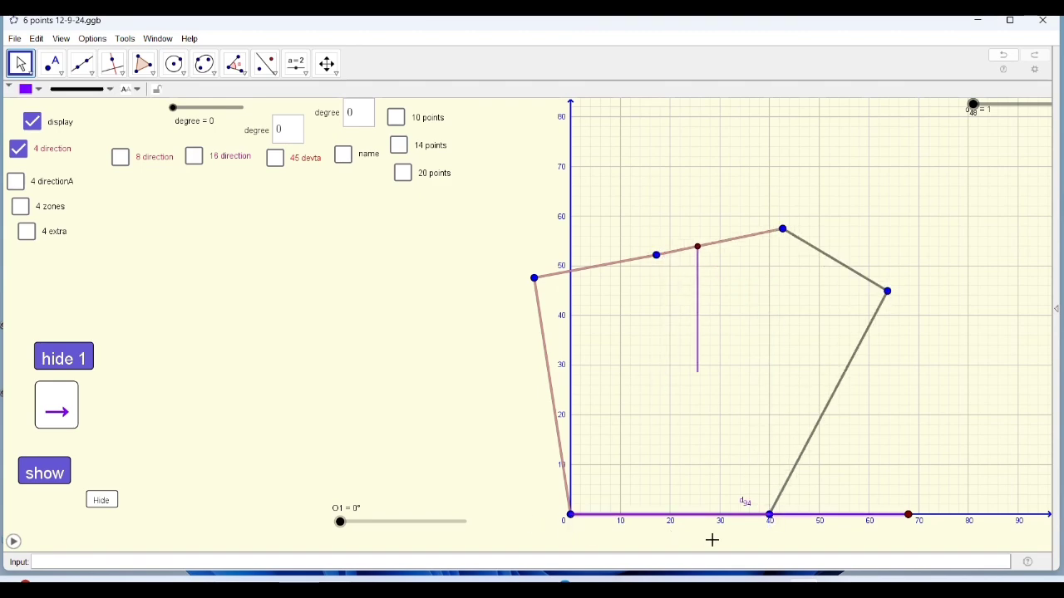
pyautogui.scroll(5, 712, 536)
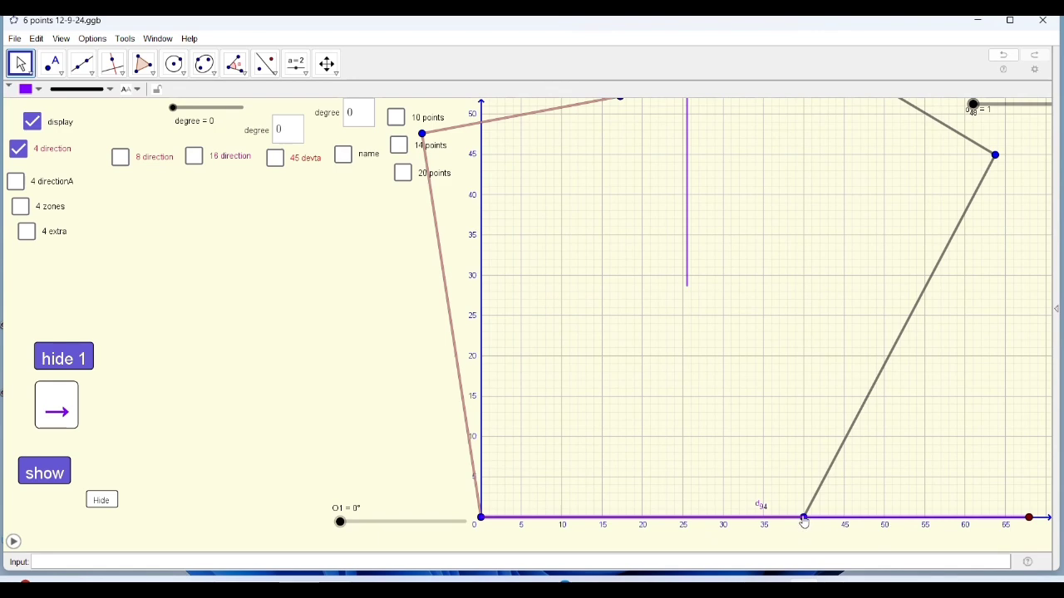
pyautogui.moveTo(805, 522); pyautogui.dragTo(846, 536)
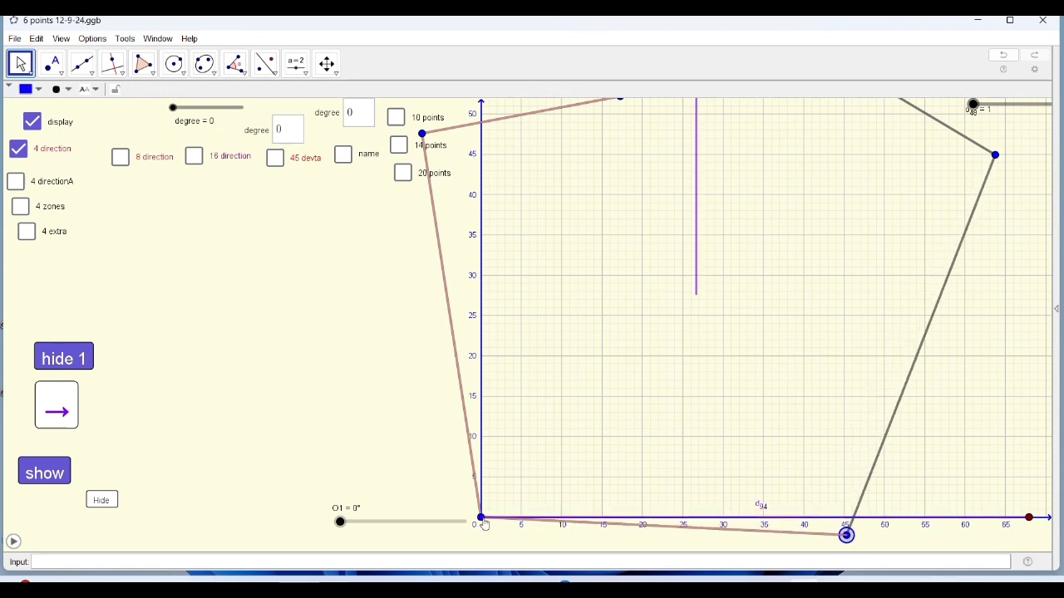
pyautogui.press('Escape')
pyautogui.moveTo(443, 499); pyautogui.dragTo(441, 386)
pyautogui.click(490, 423)
pyautogui.moveTo(479, 420); pyautogui.dragTo(474, 475)
pyautogui.scroll(-5, 399, 407)
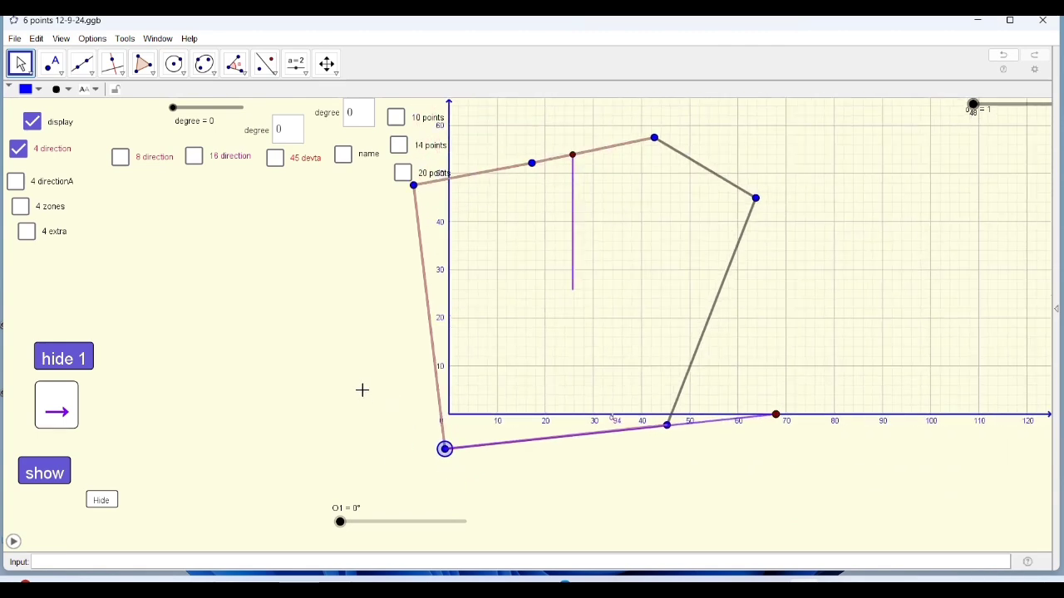
# Straighten the plot's west side by placing its lower corner at the origin and its upper corner at (0, 60).
pyautogui.moveTo(362, 391); pyautogui.dragTo(502, 466)
pyautogui.moveTo(553, 261); pyautogui.dragTo(586, 214)
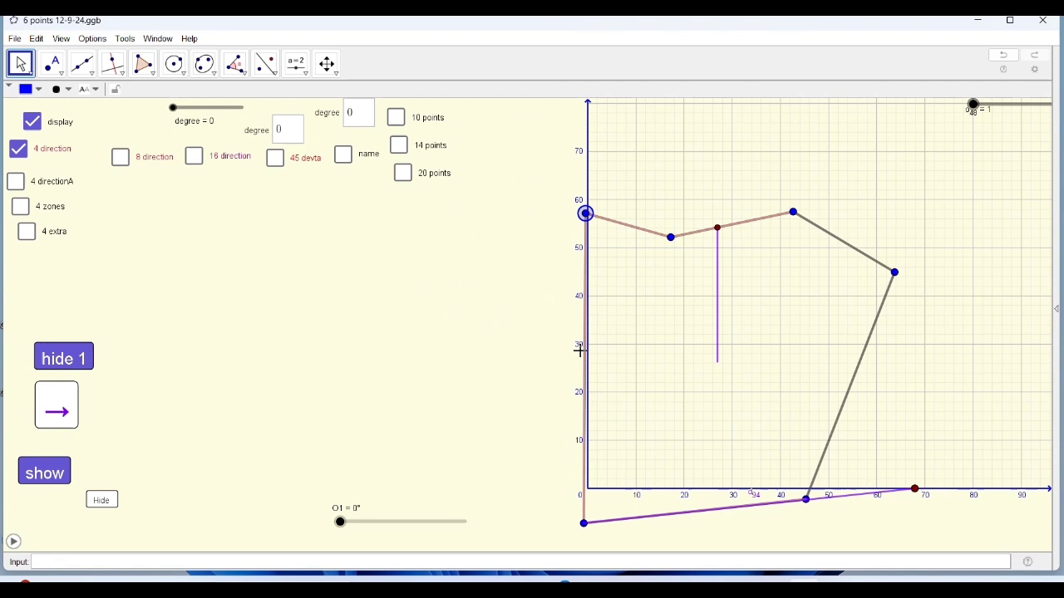
pyautogui.click(585, 525)
pyautogui.moveTo(585, 526); pyautogui.dragTo(588, 489)
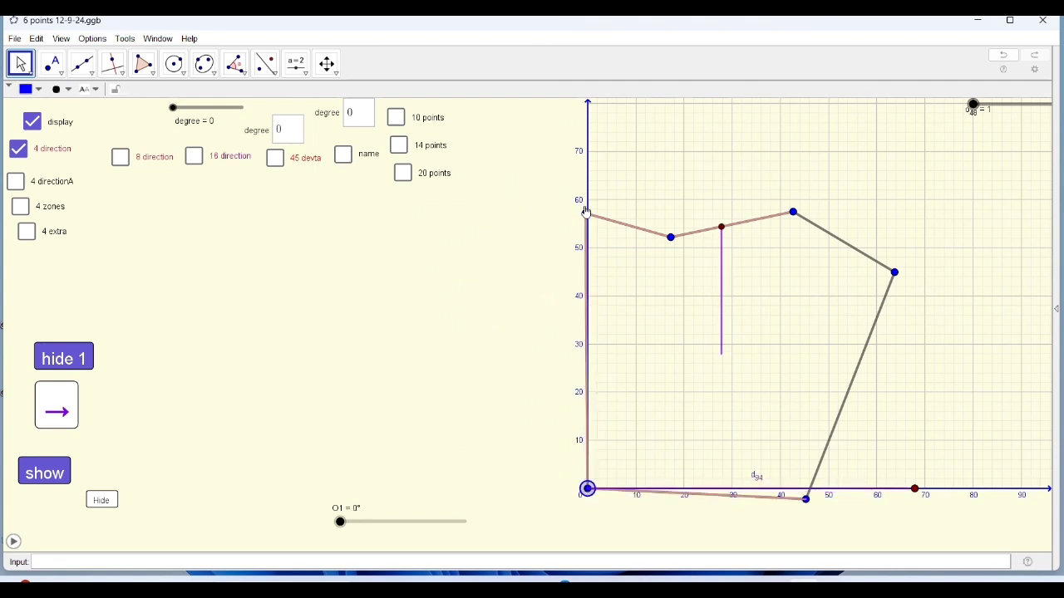
pyautogui.moveTo(586, 214); pyautogui.dragTo(588, 201)
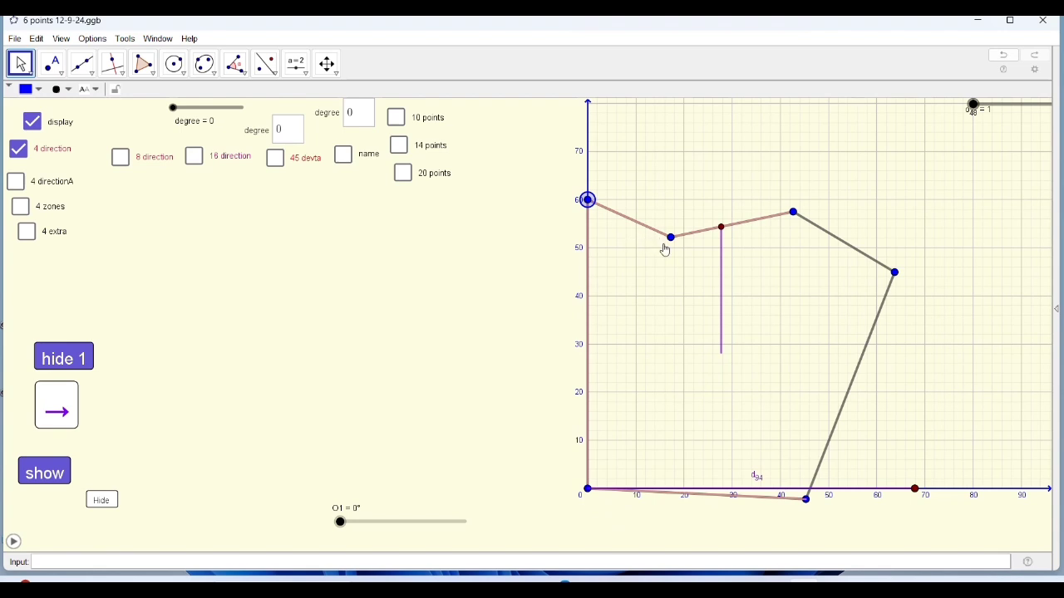
# Complete a 40 by 60 rectangle by placing the other points at (20, 60), (40, 60), (40, 0) and (40, 40), keeping one corner at the origin.
pyautogui.moveTo(672, 238); pyautogui.dragTo(685, 206)
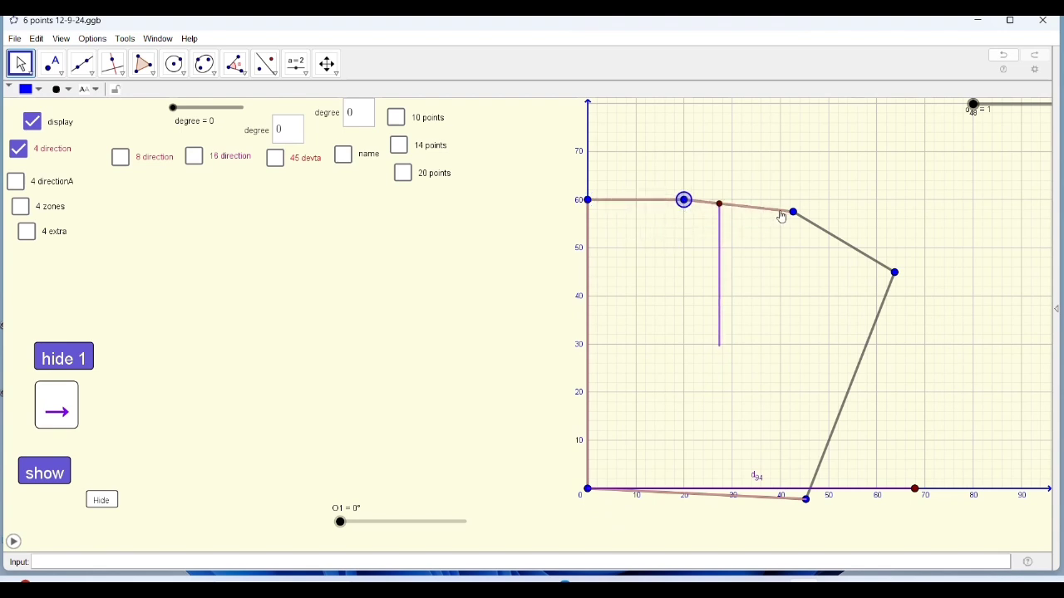
pyautogui.moveTo(793, 213); pyautogui.dragTo(781, 201)
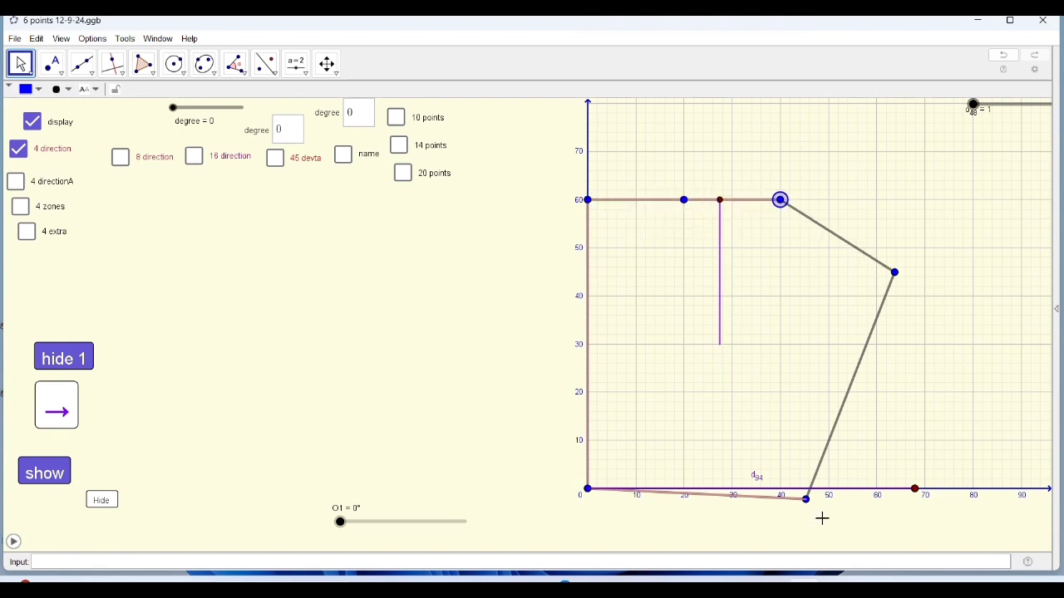
pyautogui.moveTo(807, 499); pyautogui.dragTo(782, 489)
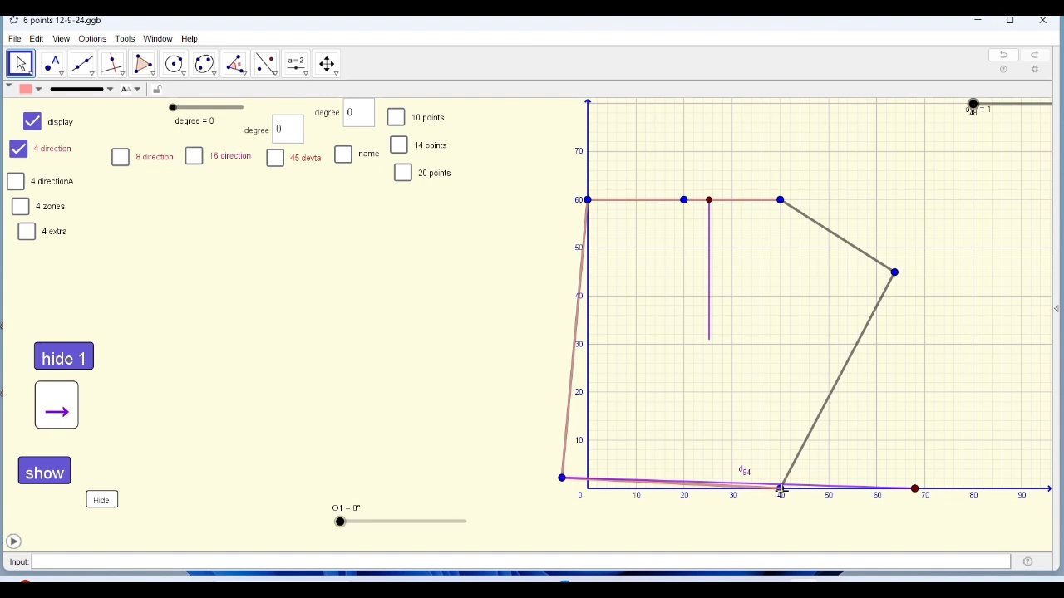
pyautogui.moveTo(562, 479); pyautogui.dragTo(588, 490)
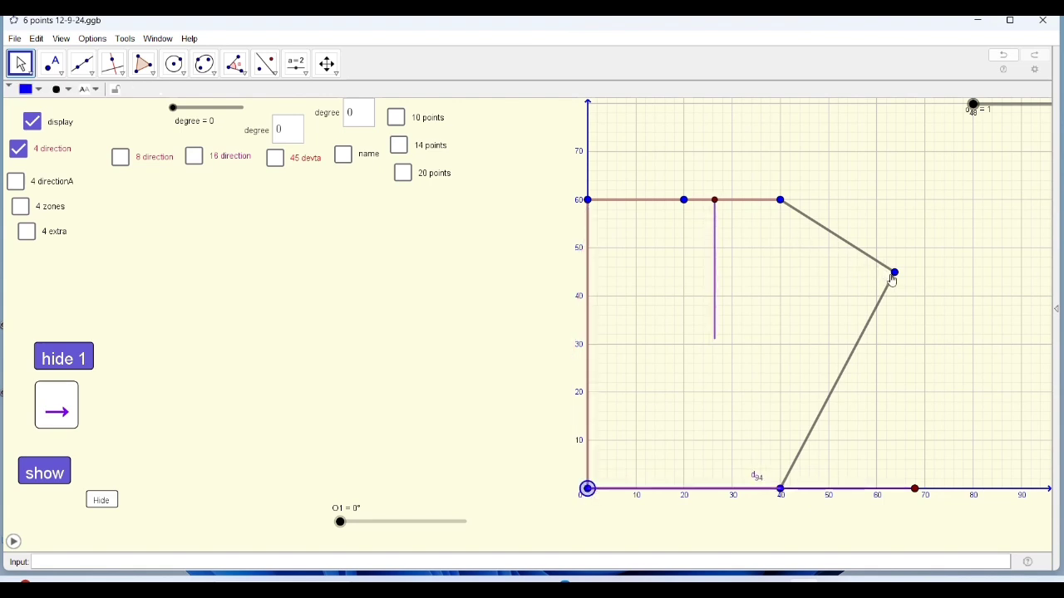
pyautogui.moveTo(892, 281); pyautogui.dragTo(783, 298)
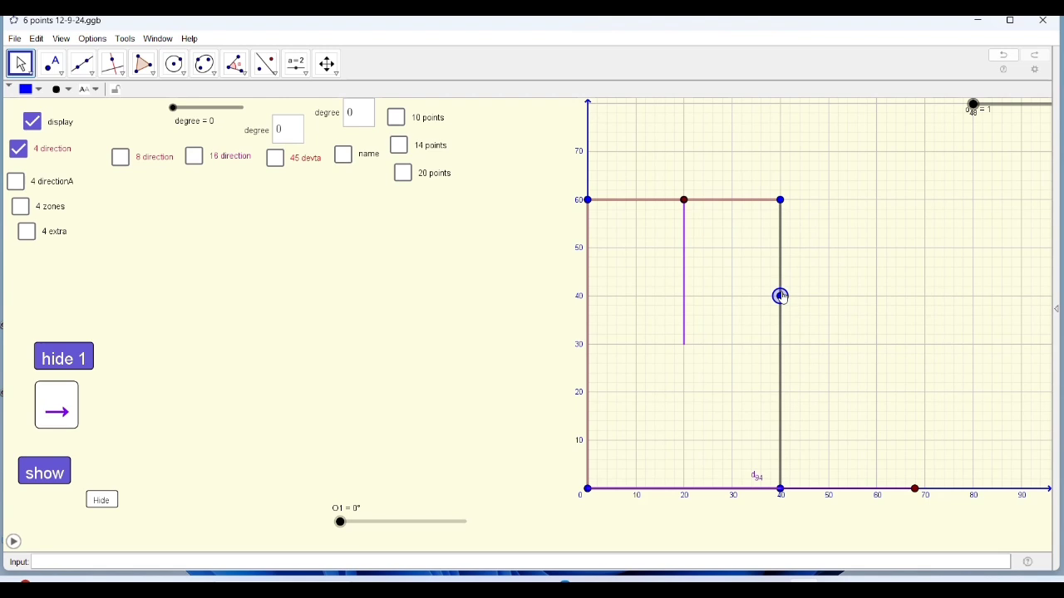
pyautogui.scroll(1, 671, 368)
pyautogui.moveTo(486, 369); pyautogui.dragTo(553, 375)
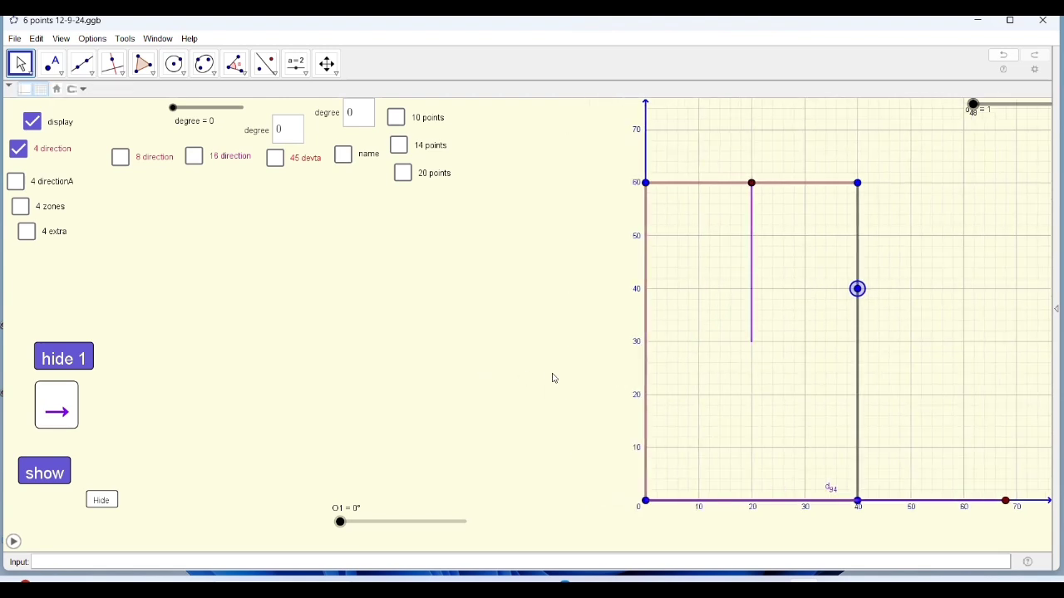
pyautogui.click(359, 118)
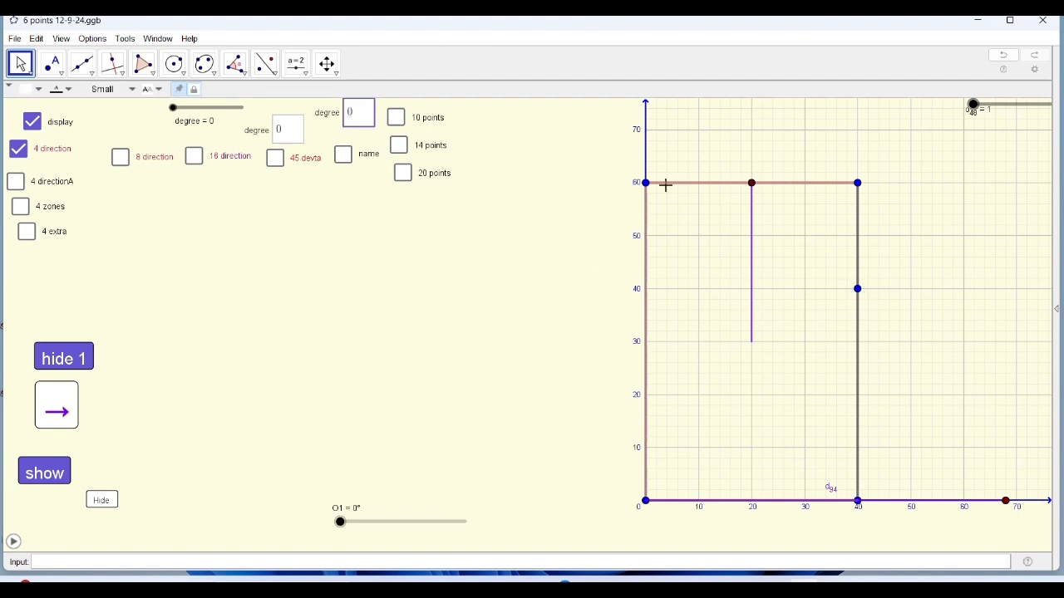
pyautogui.moveTo(171, 112)
pyautogui.mouseDown()
pyautogui.moveTo(238, 113)
pyautogui.moveTo(171, 115)
pyautogui.moveTo(196, 126)
pyautogui.moveTo(161, 114)
pyautogui.mouseUp()
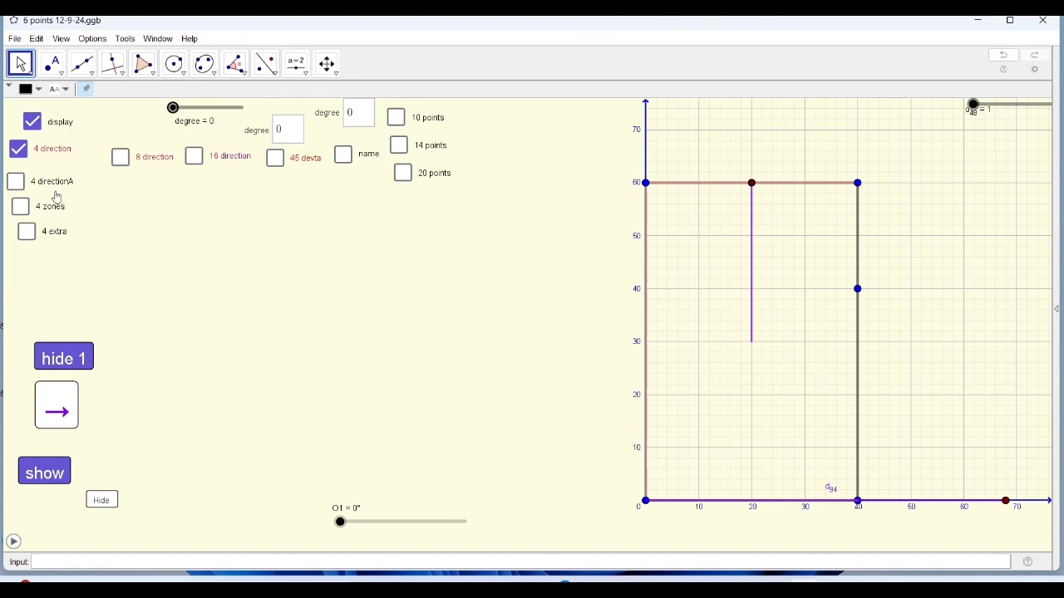
# Preview the 4 directionA overlay on the plot and switch the 4 direction options off again.
pyautogui.click(25, 158)
pyautogui.click(22, 151)
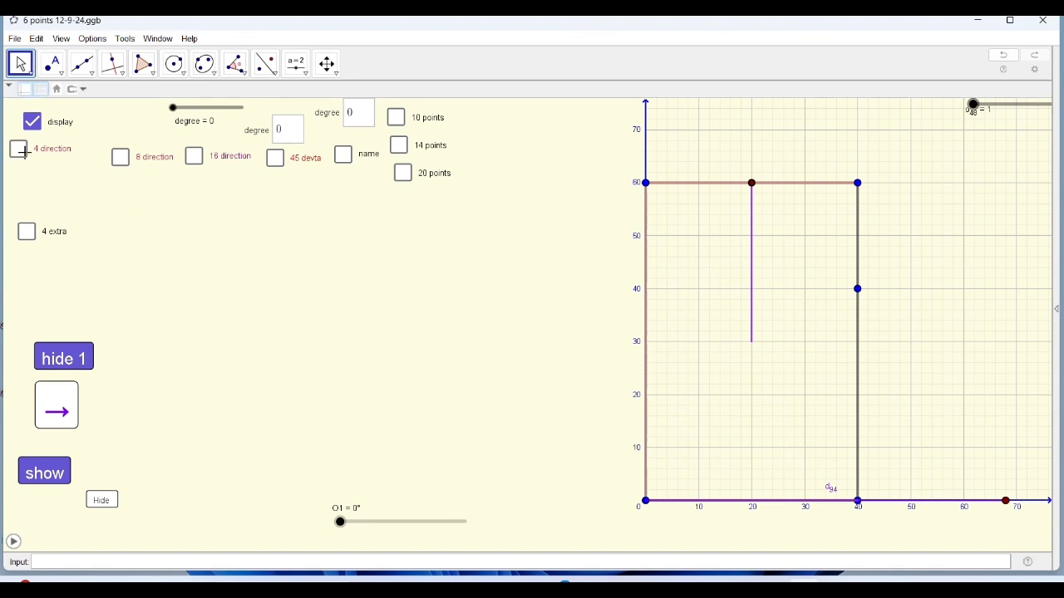
pyautogui.click(22, 151)
pyautogui.click(20, 183)
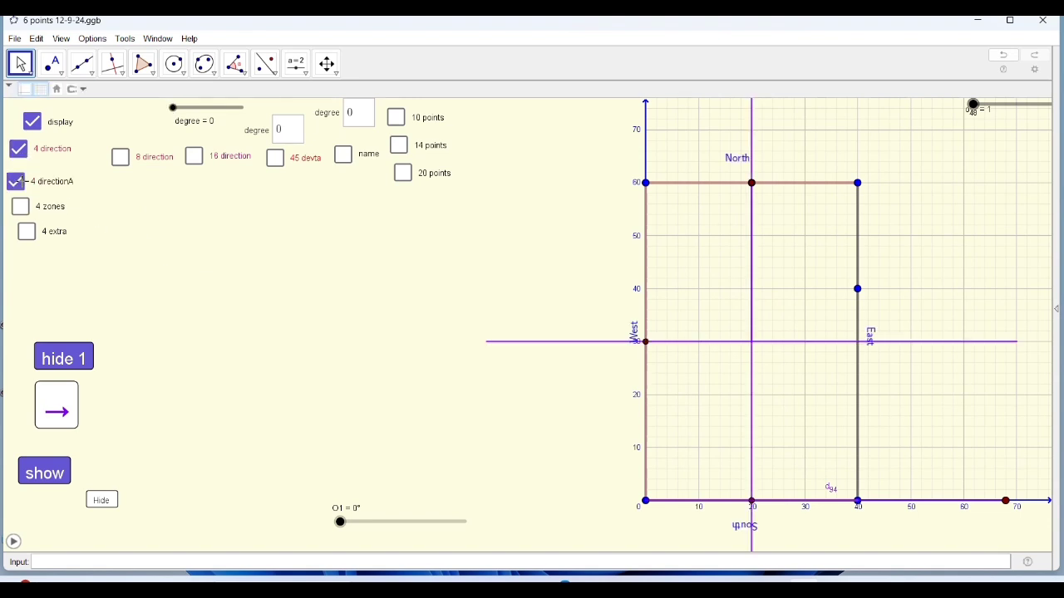
pyautogui.click(16, 182)
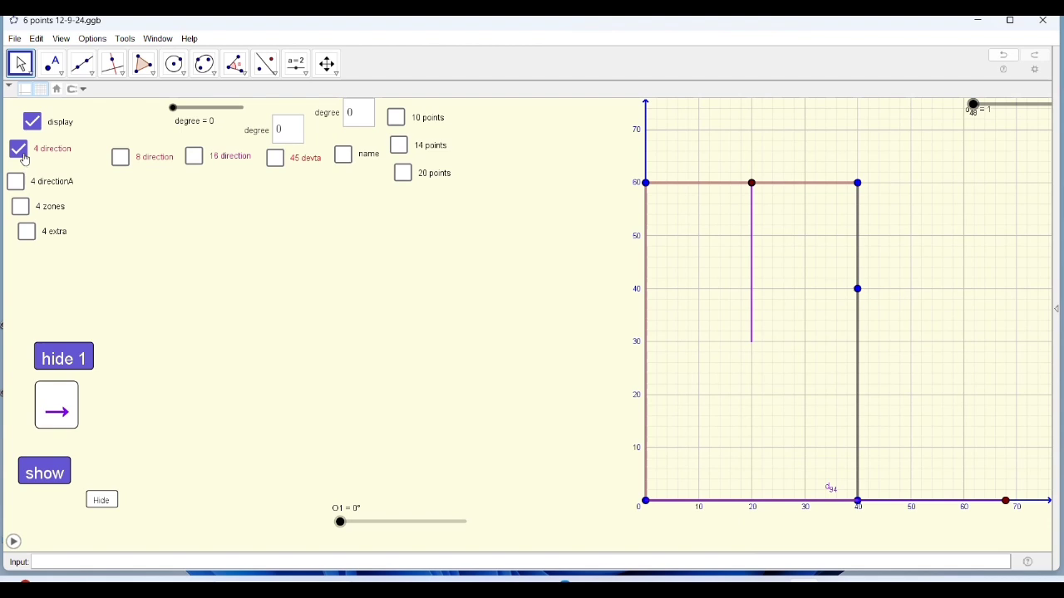
pyautogui.click(18, 150)
# Preview the 8 Direction A overlay on the plot and switch the 8 direction options off again.
pyautogui.click(120, 158)
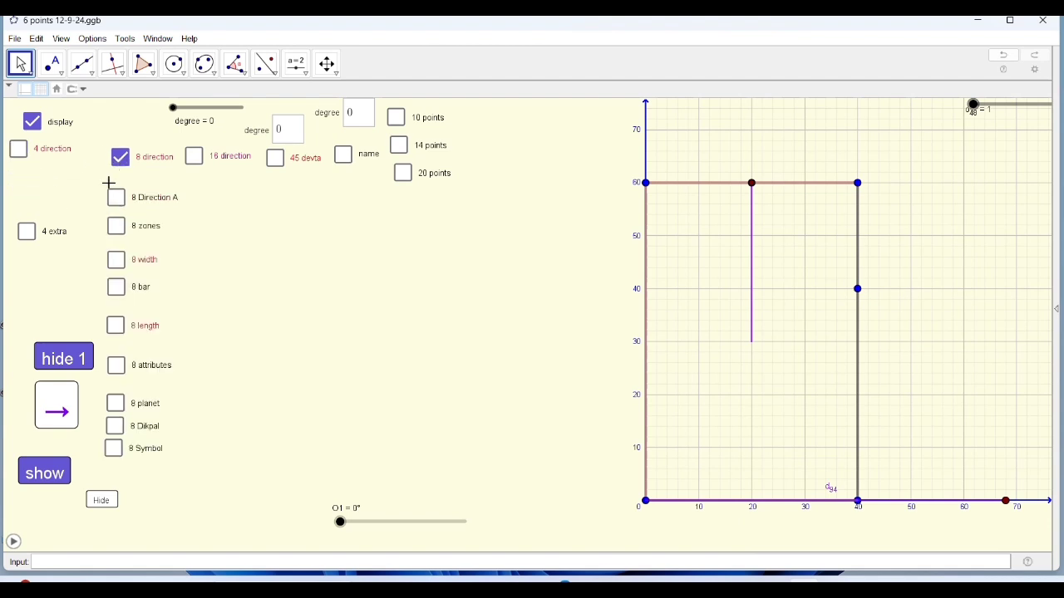
pyautogui.click(116, 200)
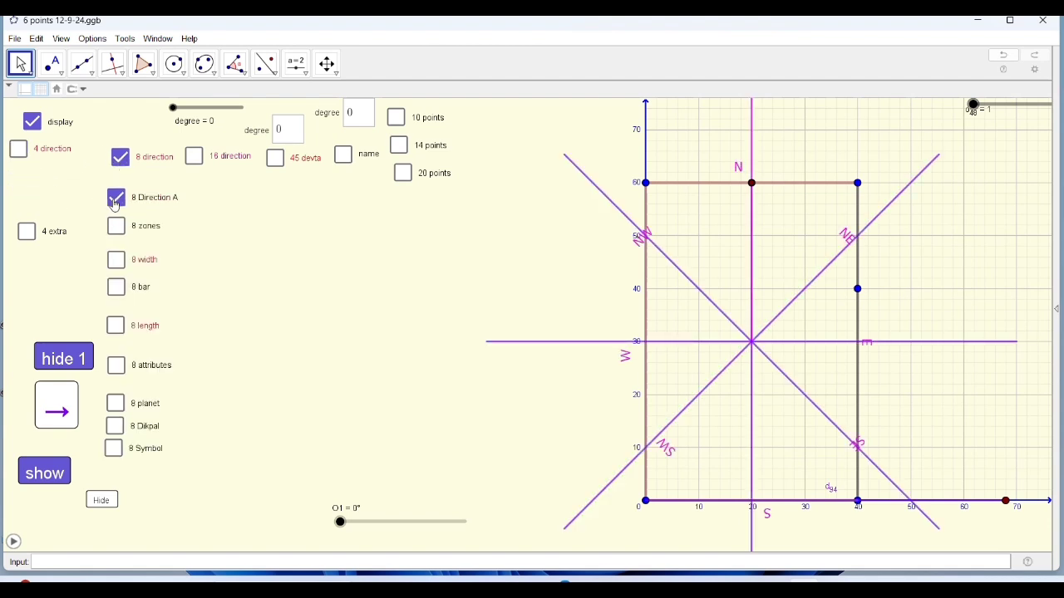
pyautogui.click(115, 200)
pyautogui.click(116, 158)
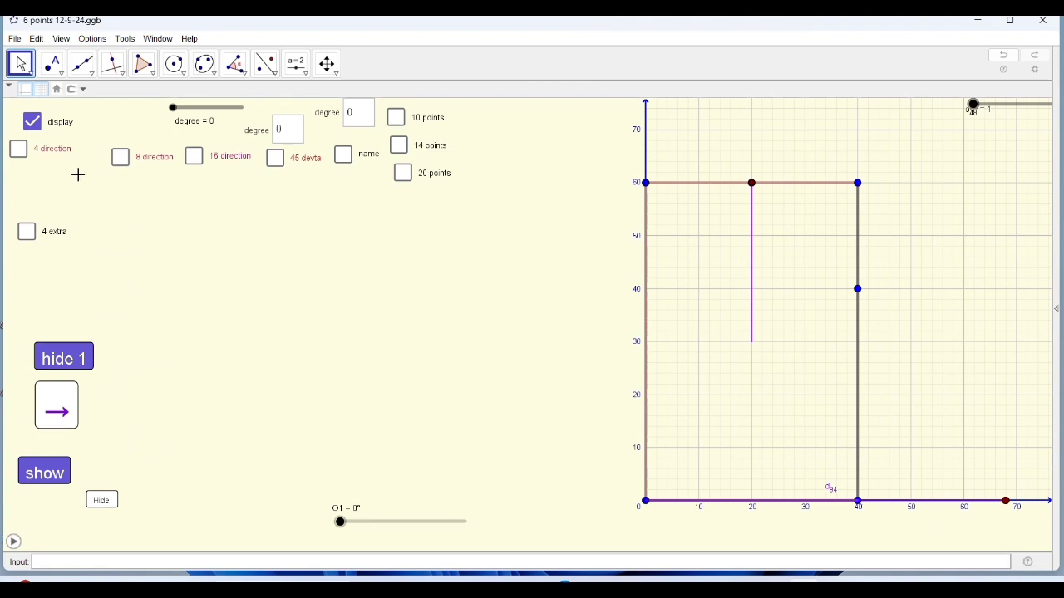
# Preview the 16 direction A overlay on the plot and switch the 16 direction options off again.
pyautogui.click(196, 158)
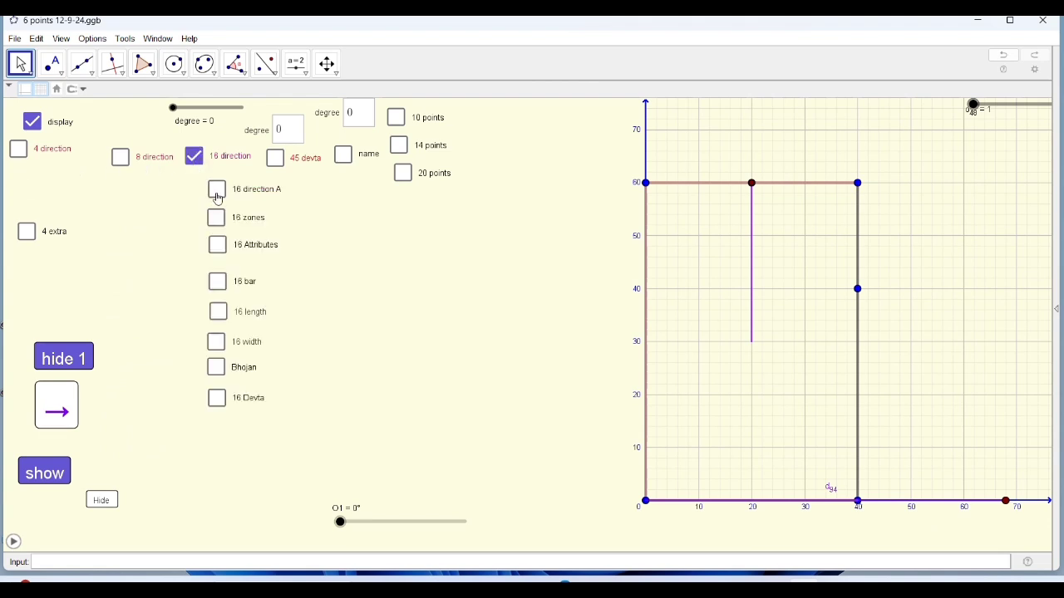
pyautogui.click(216, 193)
pyautogui.click(217, 192)
pyautogui.click(183, 157)
# Display the 45 devta layout on the plot with the 32 pada divisions and their names.
pyautogui.click(275, 158)
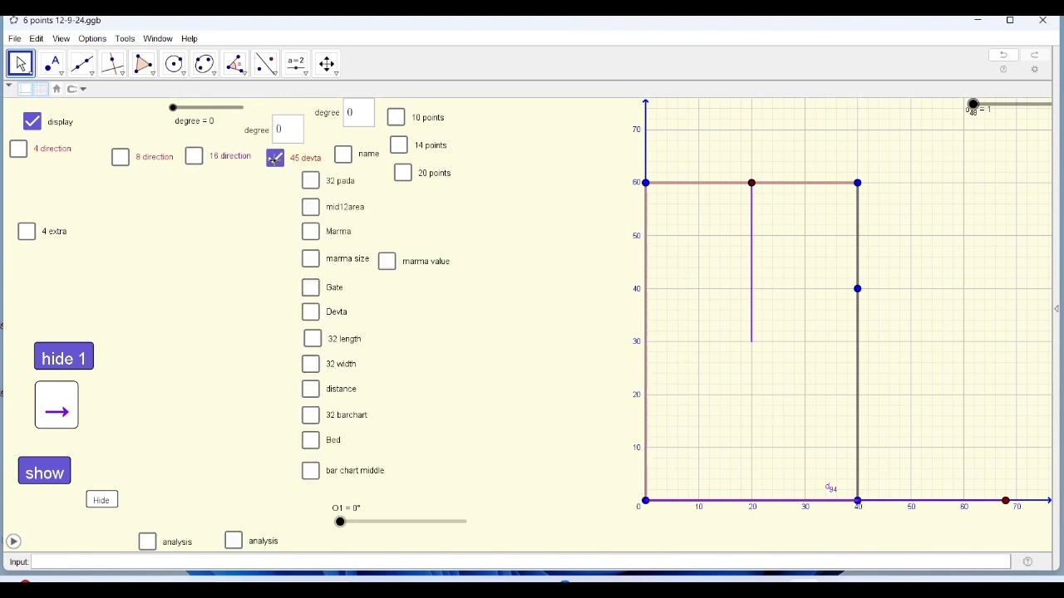
pyautogui.click(310, 182)
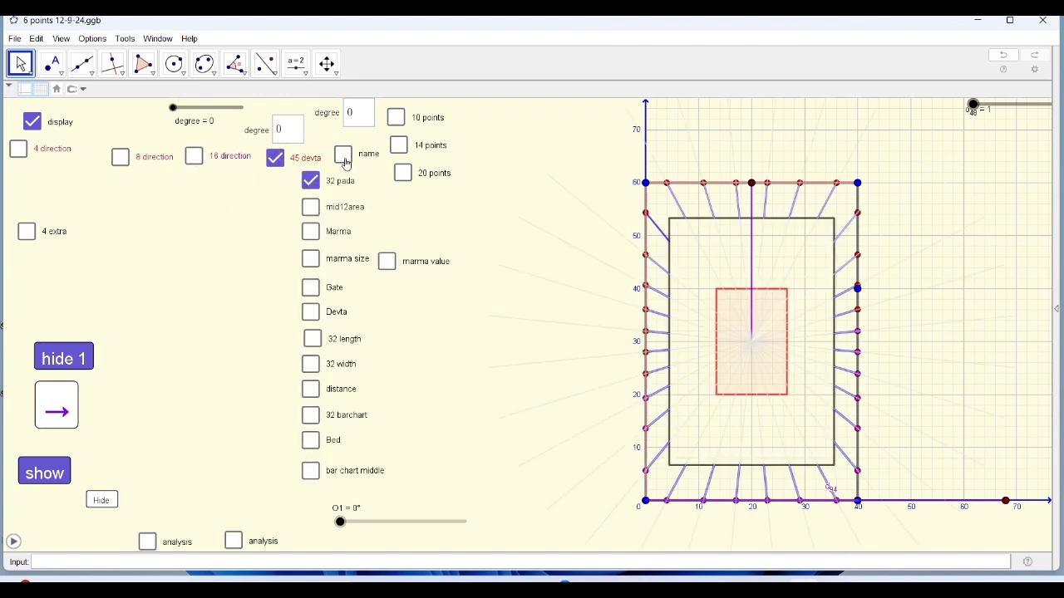
pyautogui.click(344, 156)
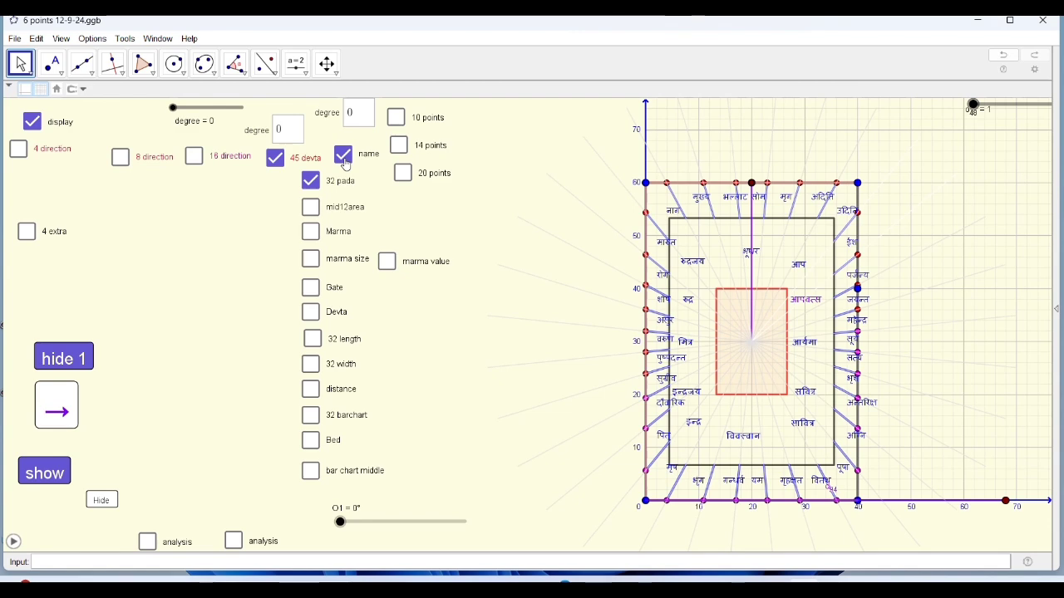
# Preview the mid12area overlay and clear all the 45 devta overlays and names from the plot.
pyautogui.click(308, 208)
pyautogui.click(313, 207)
pyautogui.click(313, 182)
pyautogui.click(343, 156)
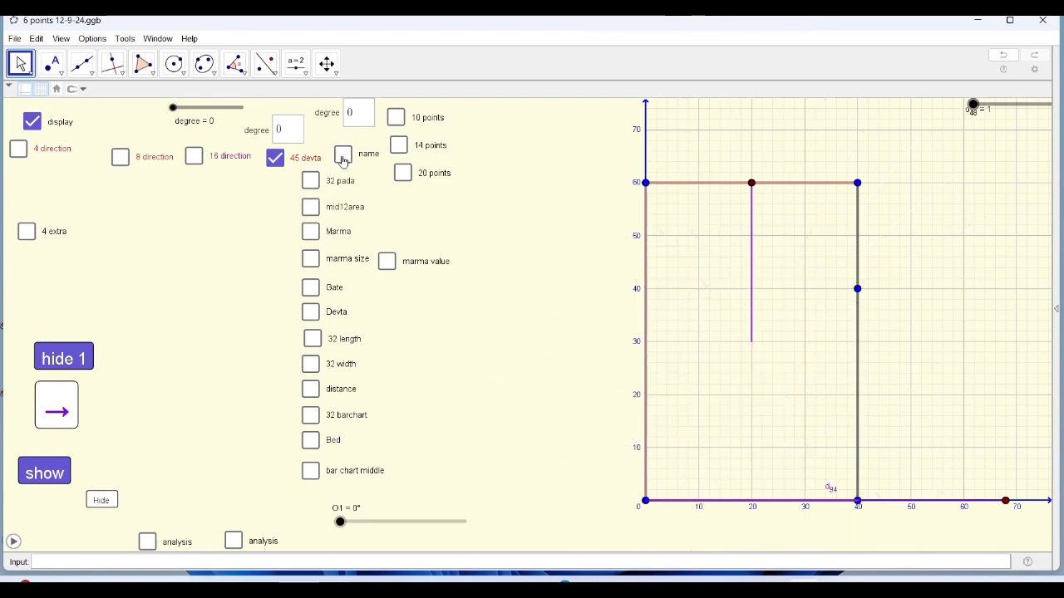
pyautogui.click(276, 162)
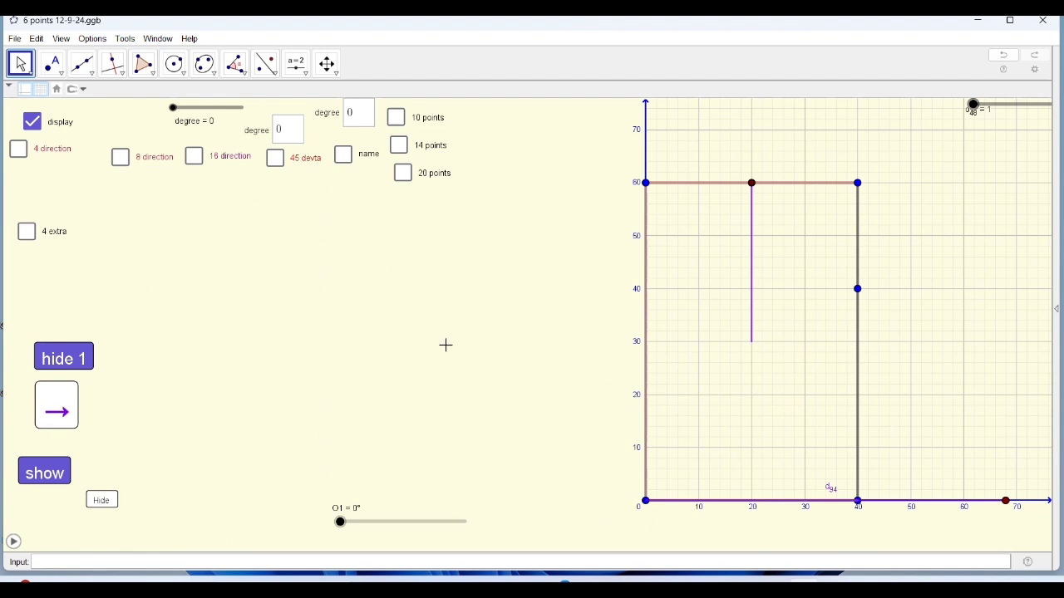
pyautogui.moveTo(449, 336); pyautogui.dragTo(458, 364)
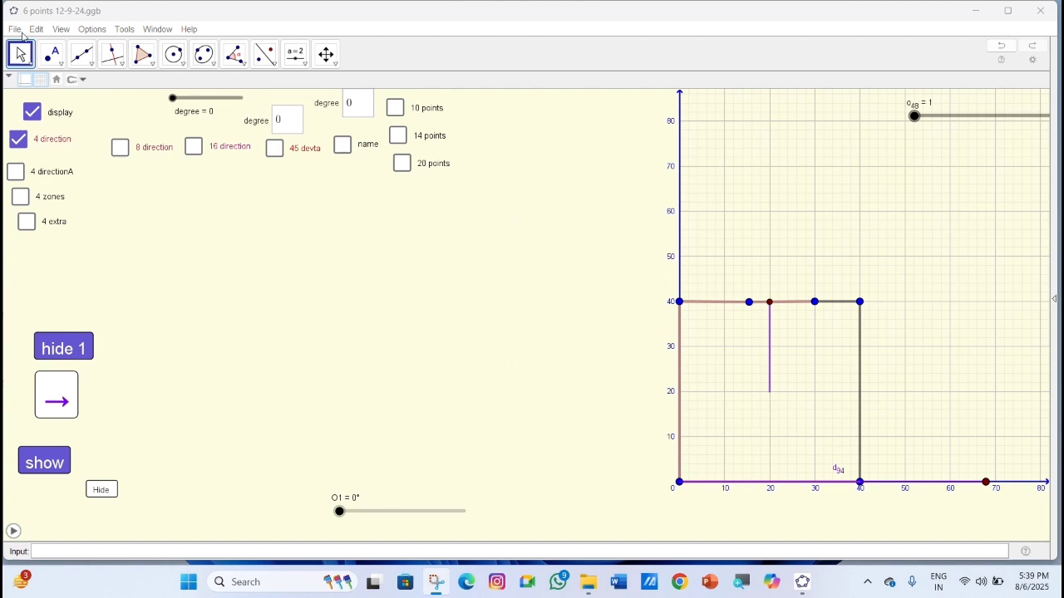
# Insert the floor plan image 333.png from the Desktop into the graphics view.
pyautogui.click(36, 29)
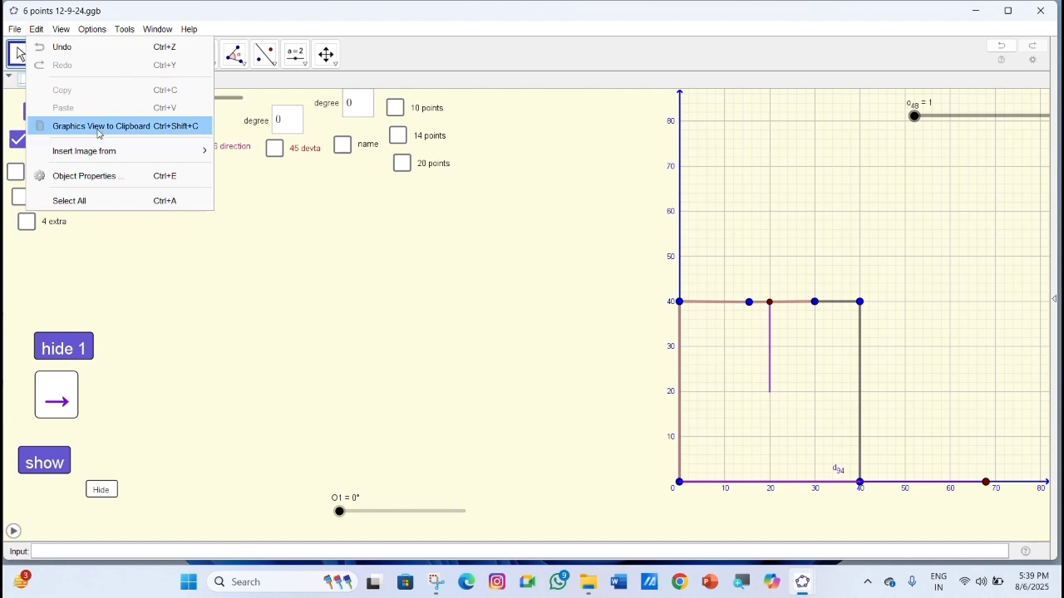
pyautogui.moveTo(104, 150)
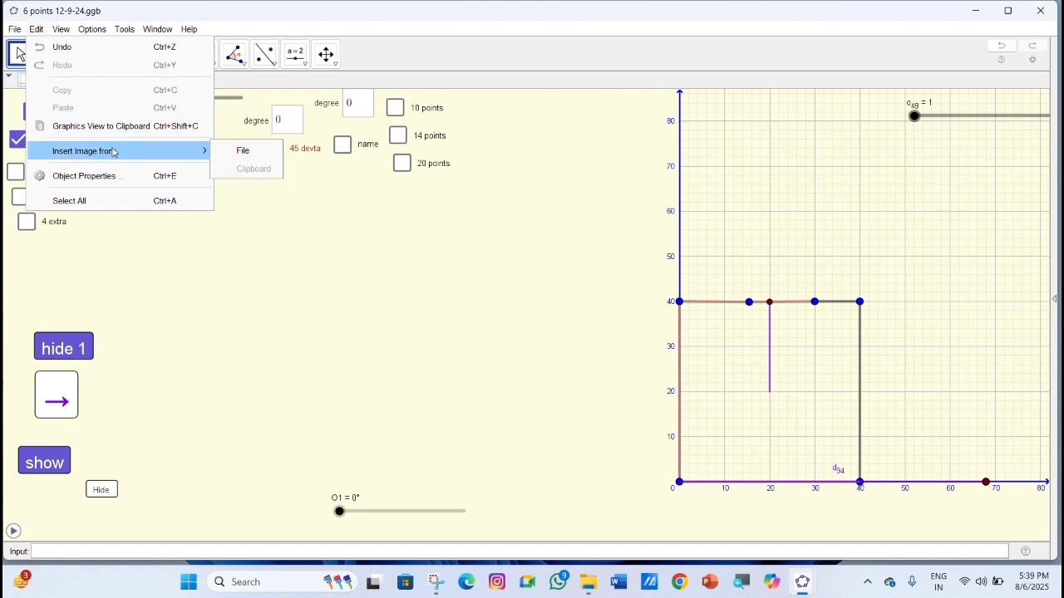
pyautogui.click(255, 157)
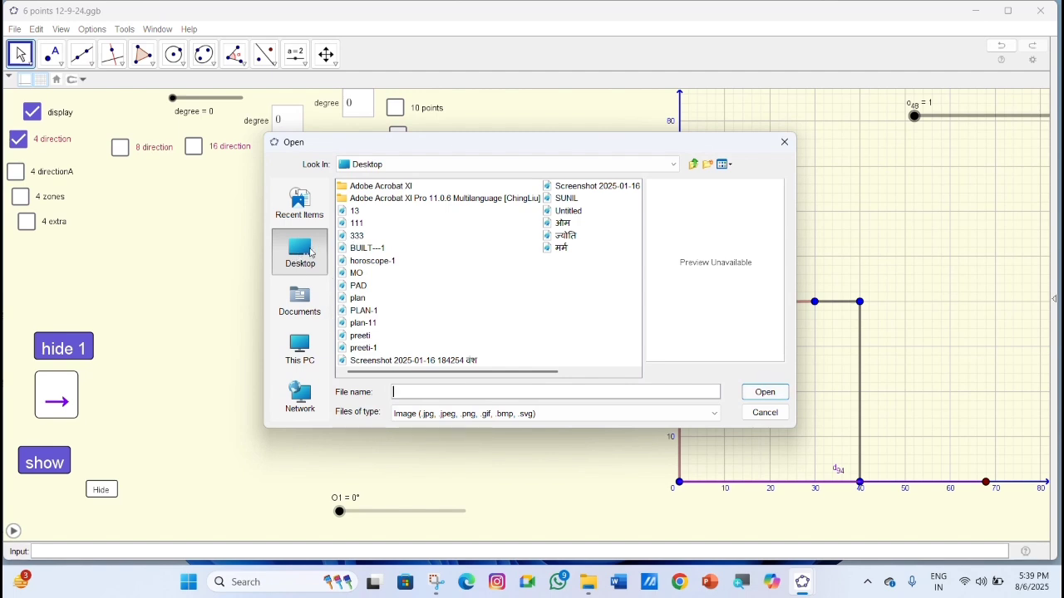
pyautogui.click(357, 236)
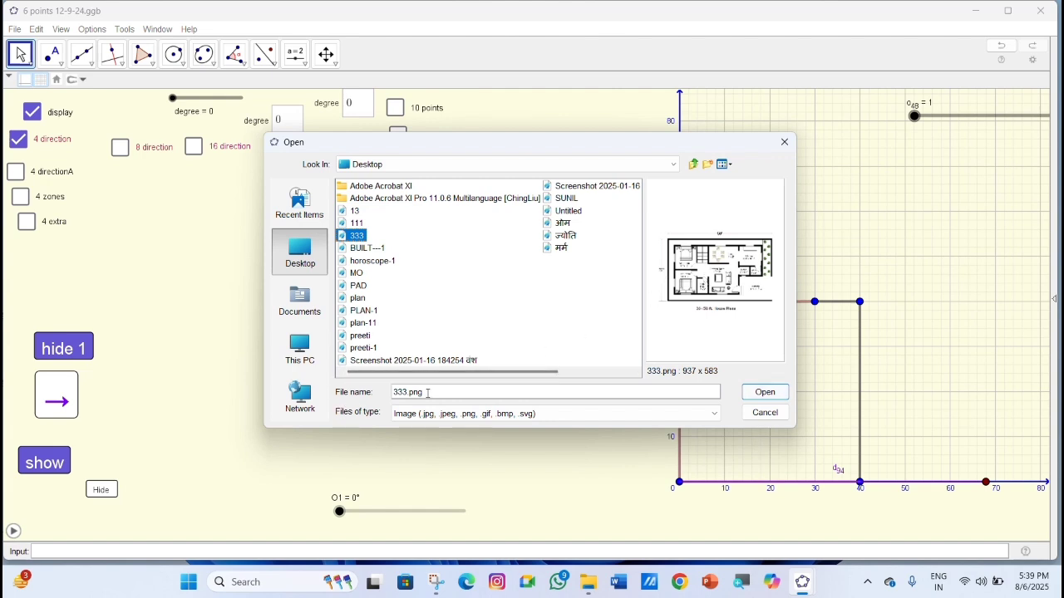
pyautogui.click(761, 393)
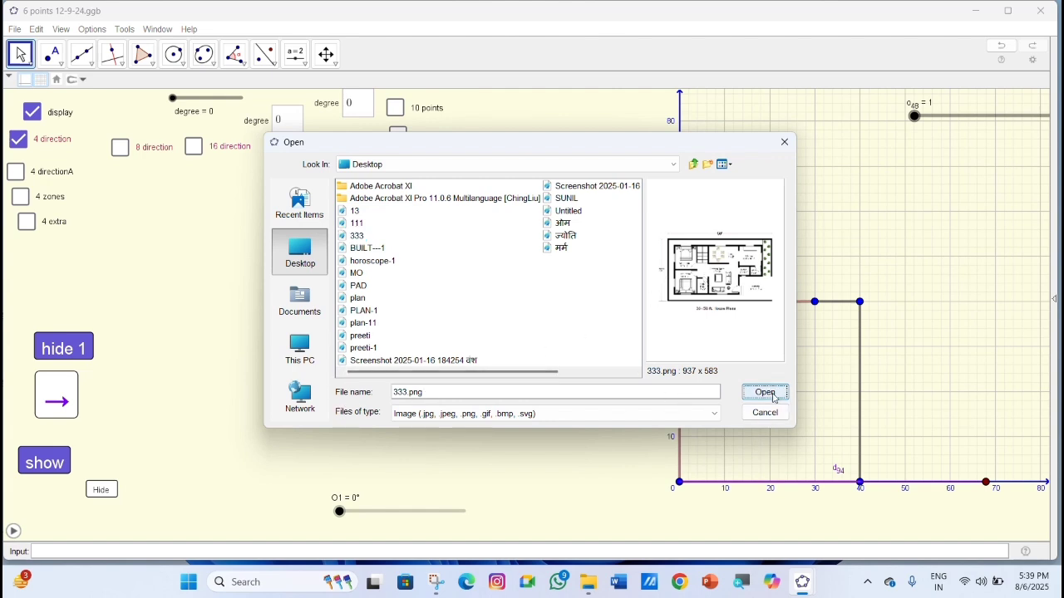
# Move the inserted floor plan image into the empty area clear of the plot outline and the axes.
pyautogui.scroll(-5, 561, 401)
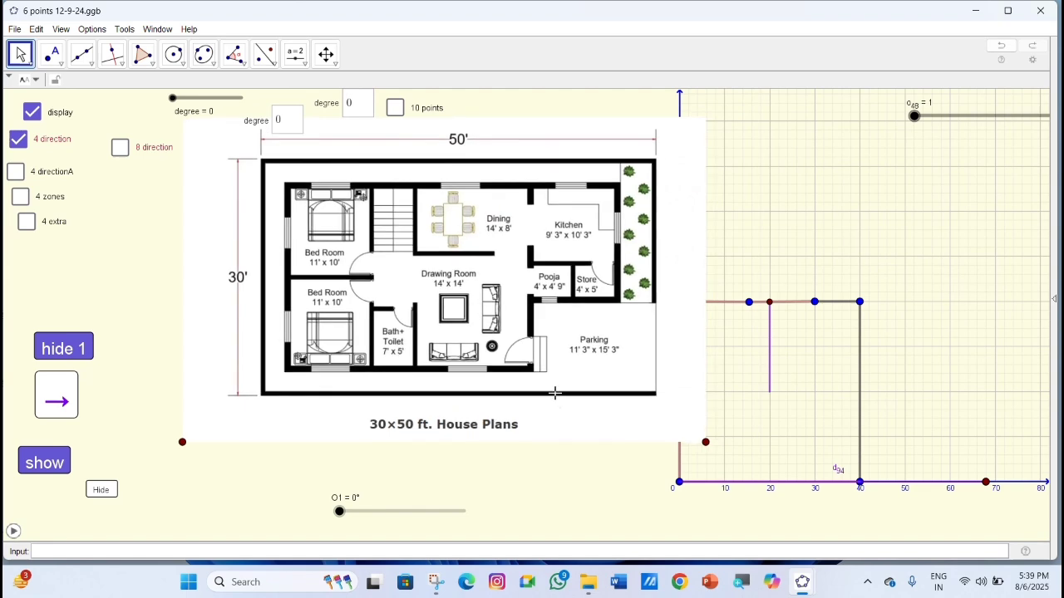
pyautogui.moveTo(551, 391); pyautogui.dragTo(447, 359)
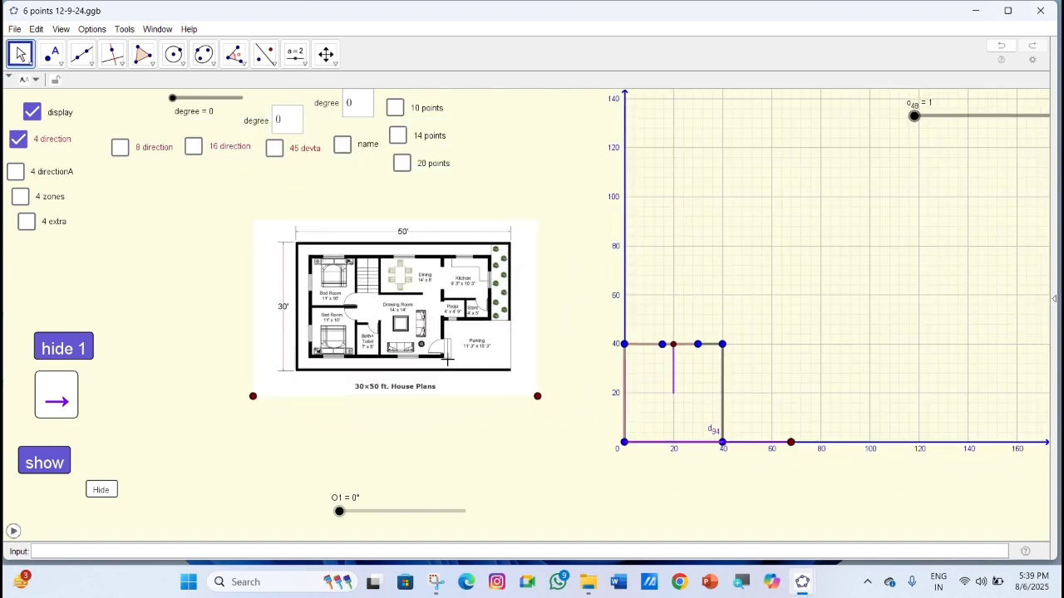
pyautogui.moveTo(457, 431); pyautogui.dragTo(674, 430)
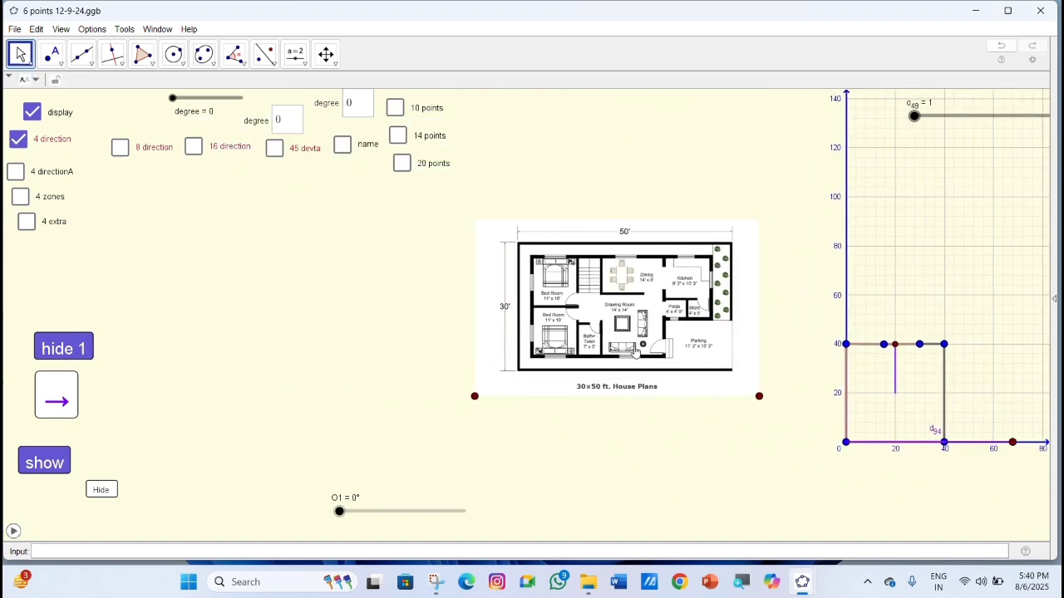
pyautogui.moveTo(636, 347); pyautogui.dragTo(543, 346)
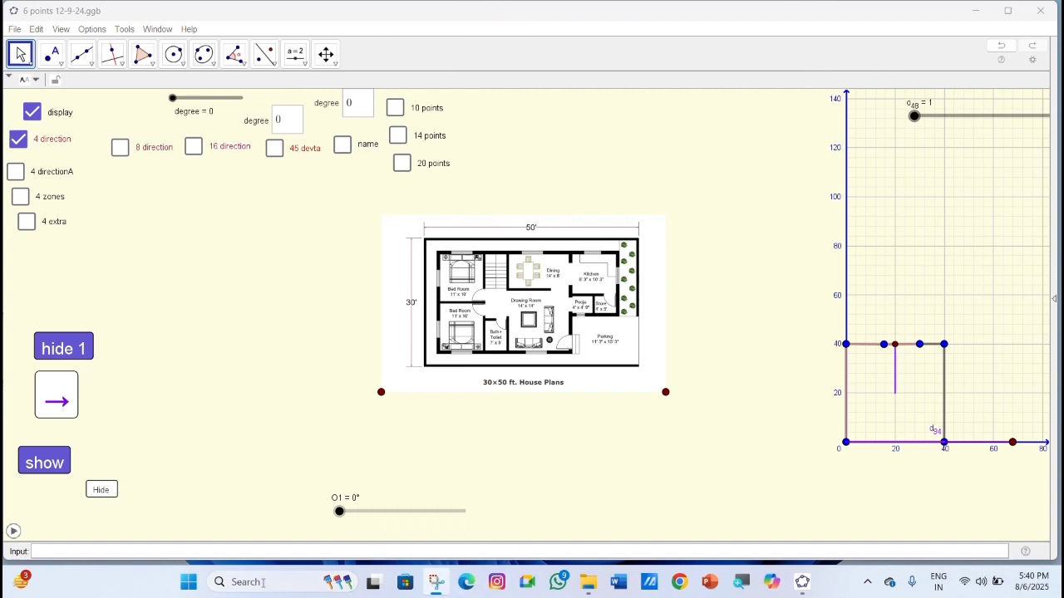
# Switch to Snipping Tool and capture a screenshot of the floor plan cropped to its outer boundary walls.
pyautogui.click(263, 581)
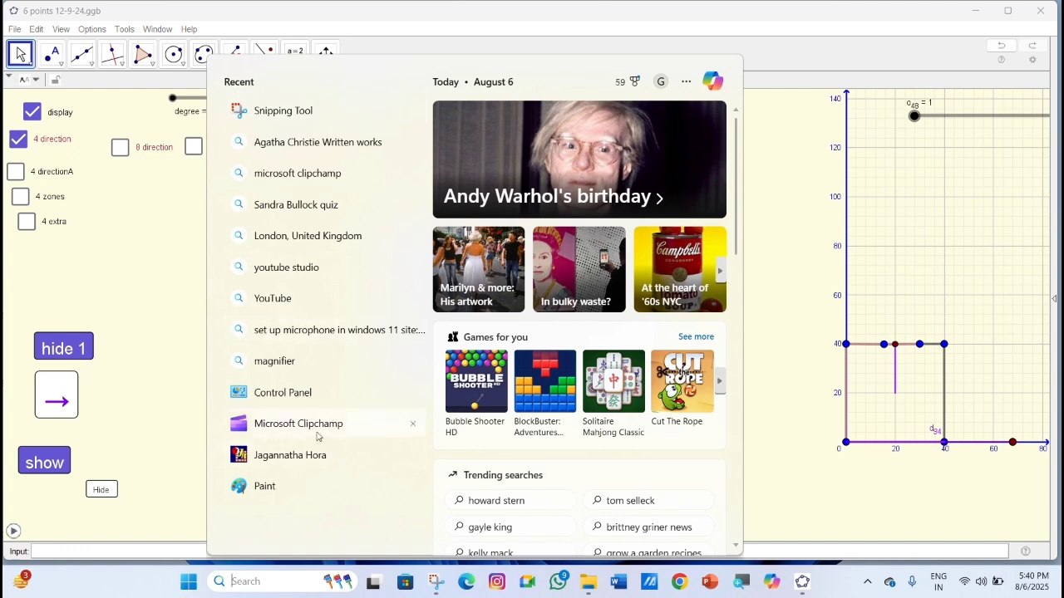
pyautogui.click(304, 112)
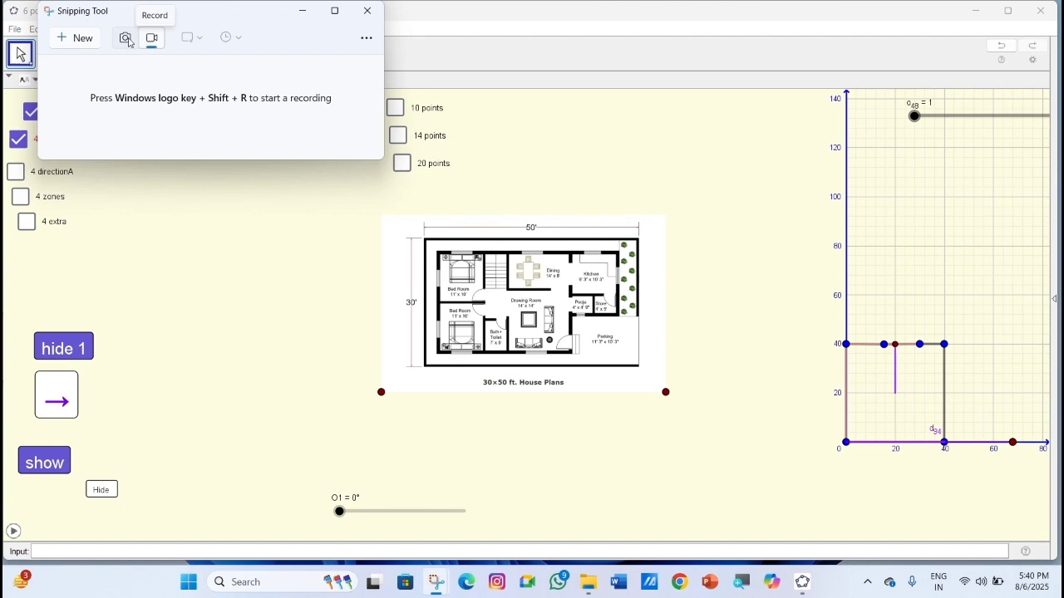
pyautogui.click(124, 39)
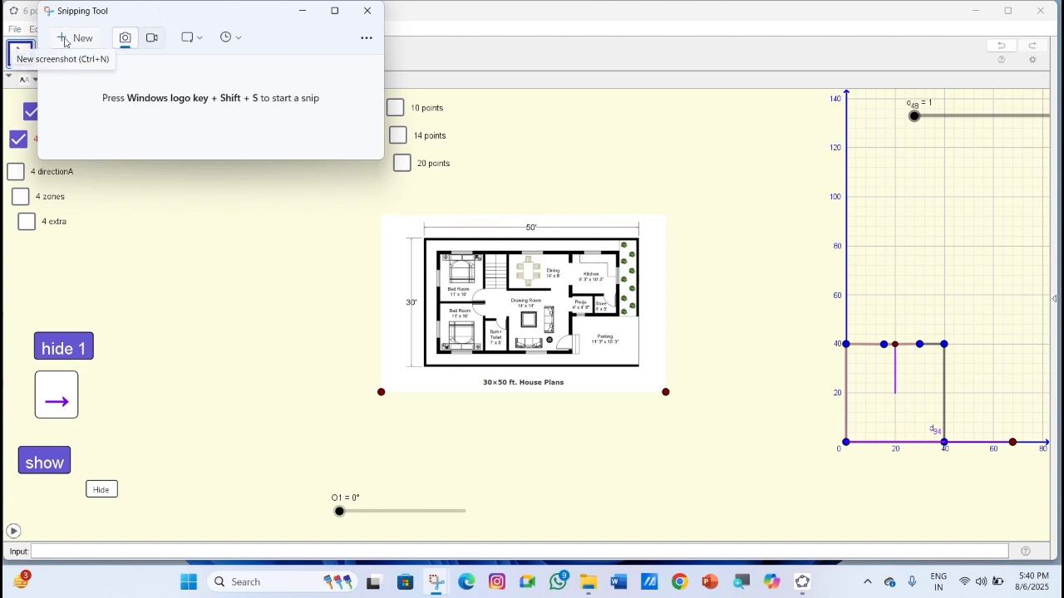
pyautogui.click(77, 37)
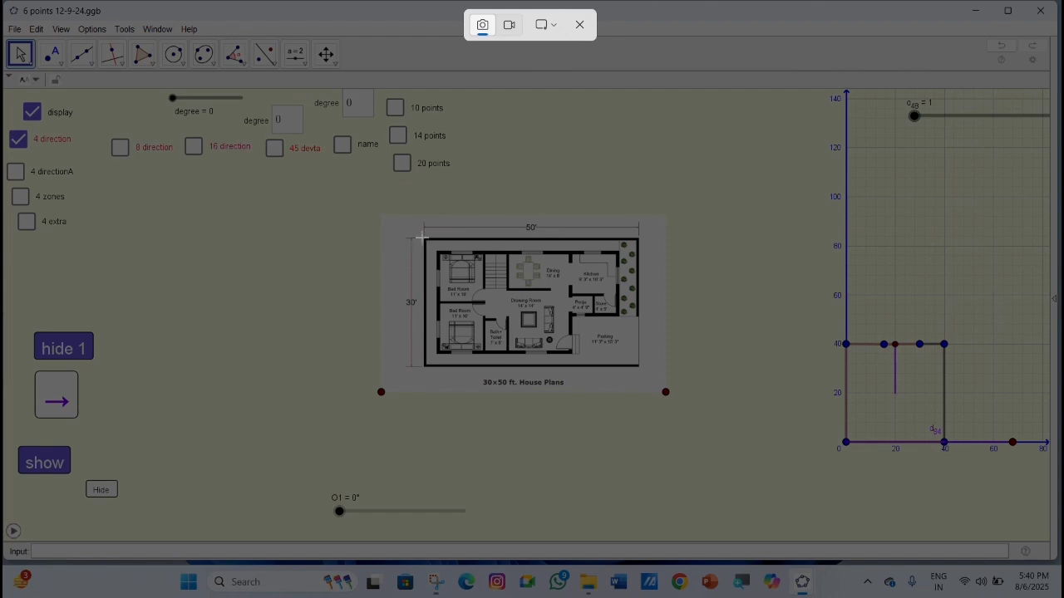
pyautogui.moveTo(423, 237); pyautogui.dragTo(642, 373)
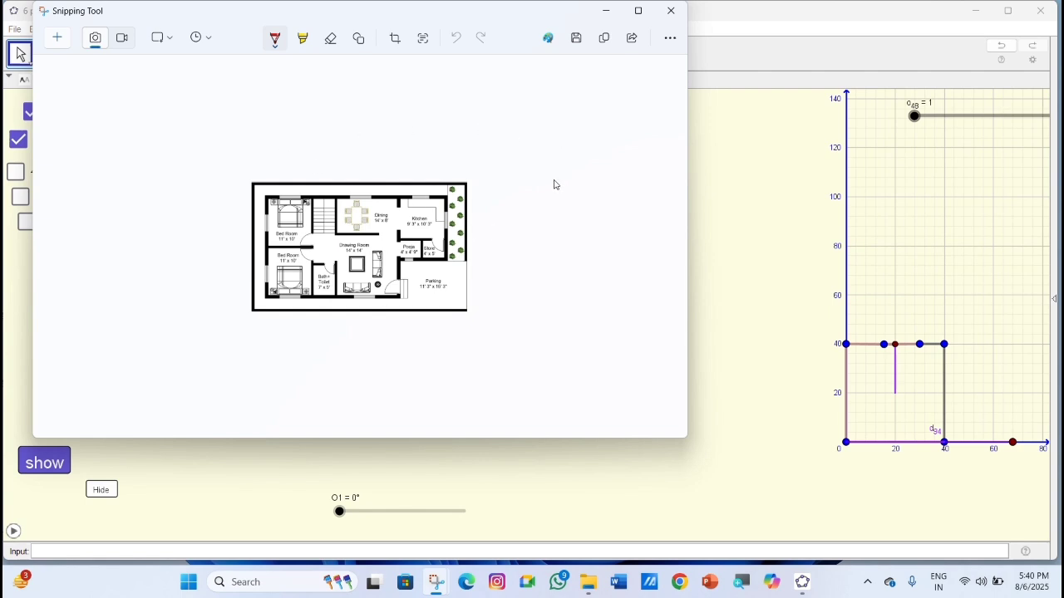
# Copy the cropped floor plan snip and save it to the Desktop as a PNG named 444, closing Snipping Tool.
pyautogui.click(603, 38)
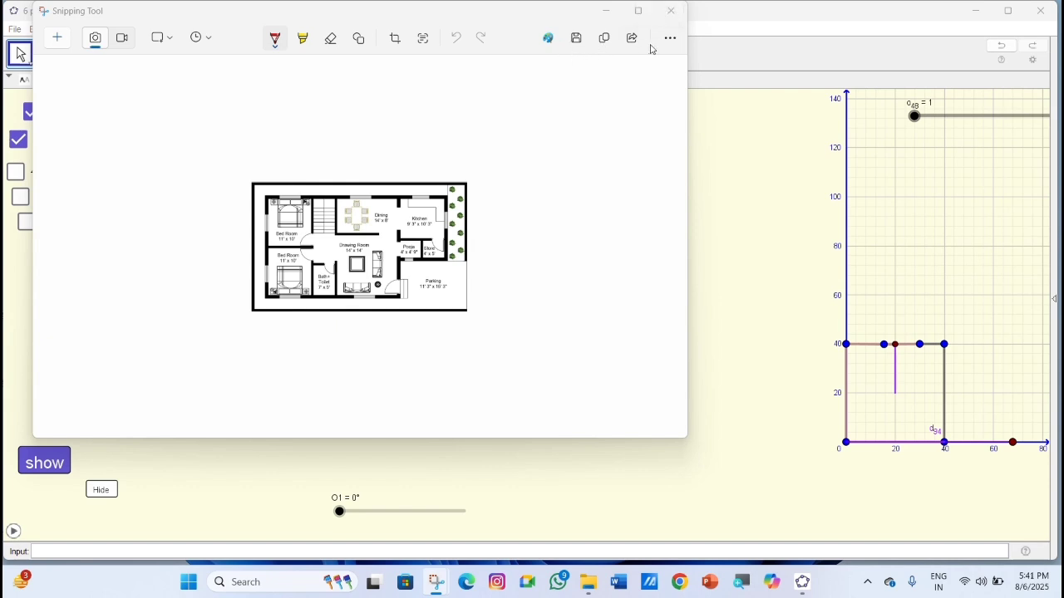
pyautogui.click(672, 11)
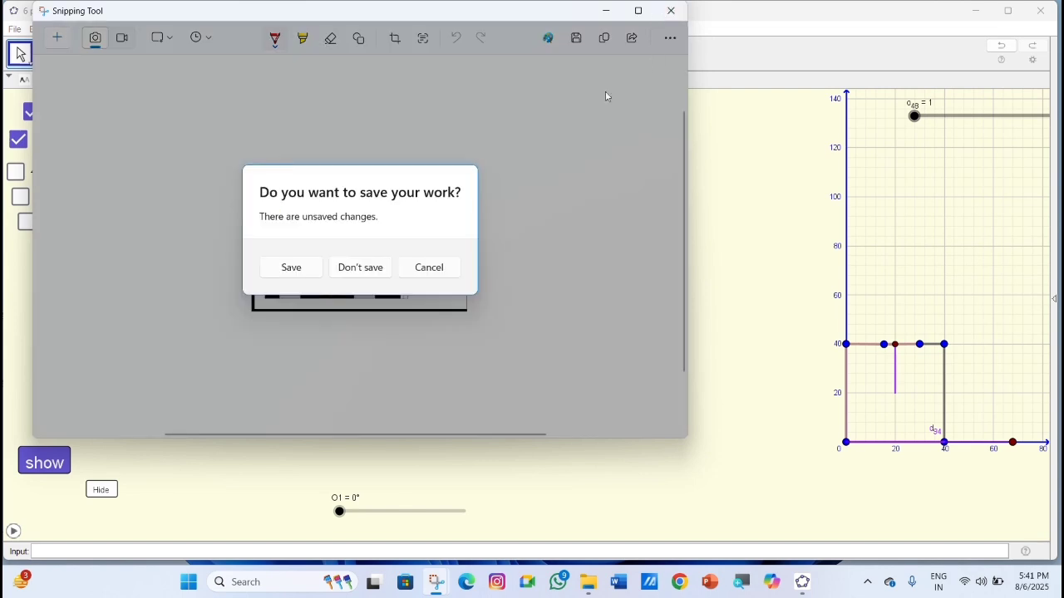
pyautogui.click(291, 269)
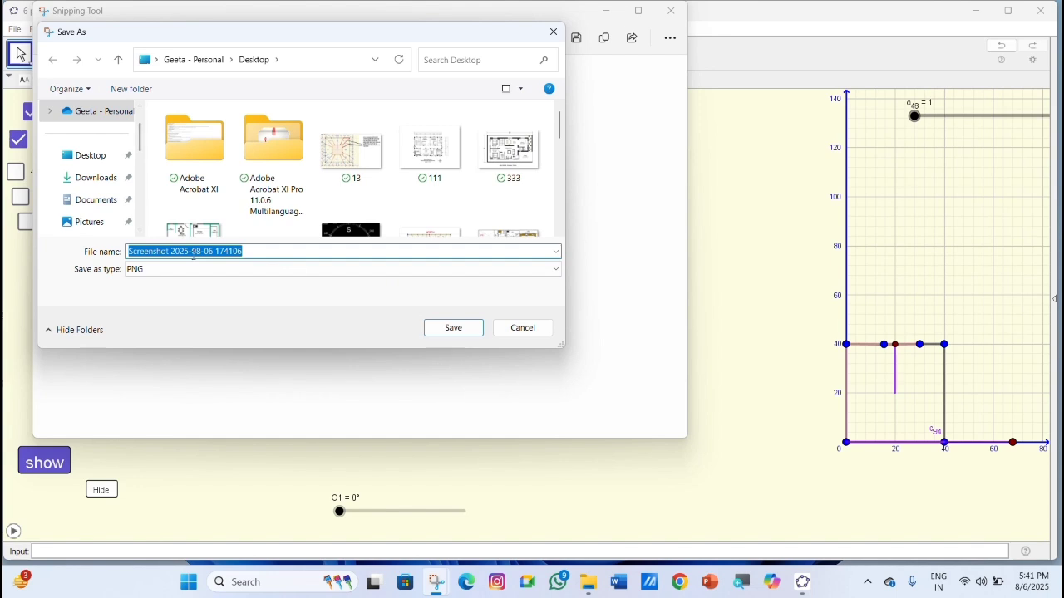
pyautogui.write('444')
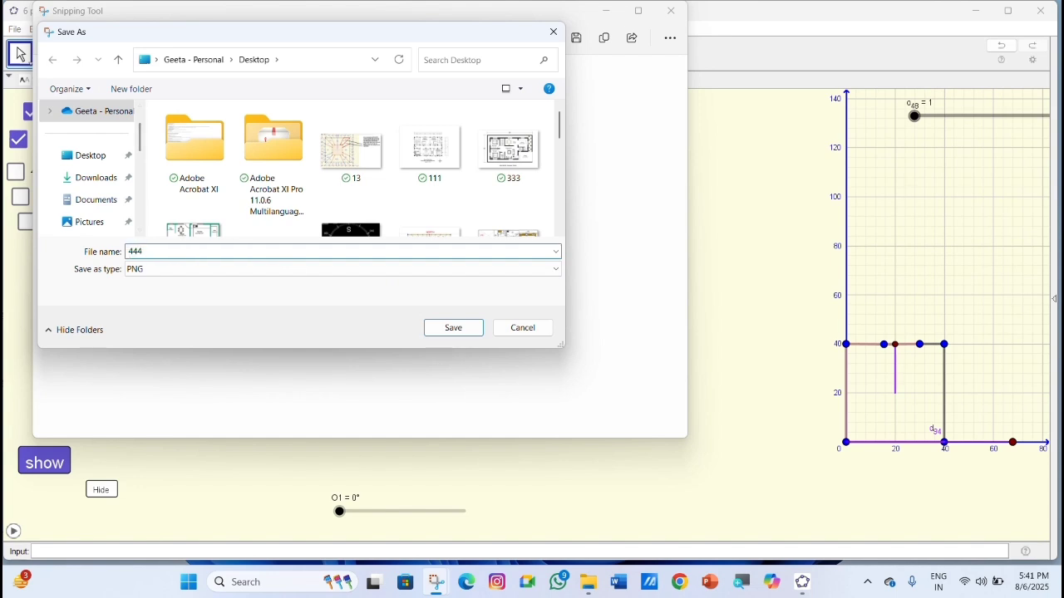
pyautogui.click(444, 332)
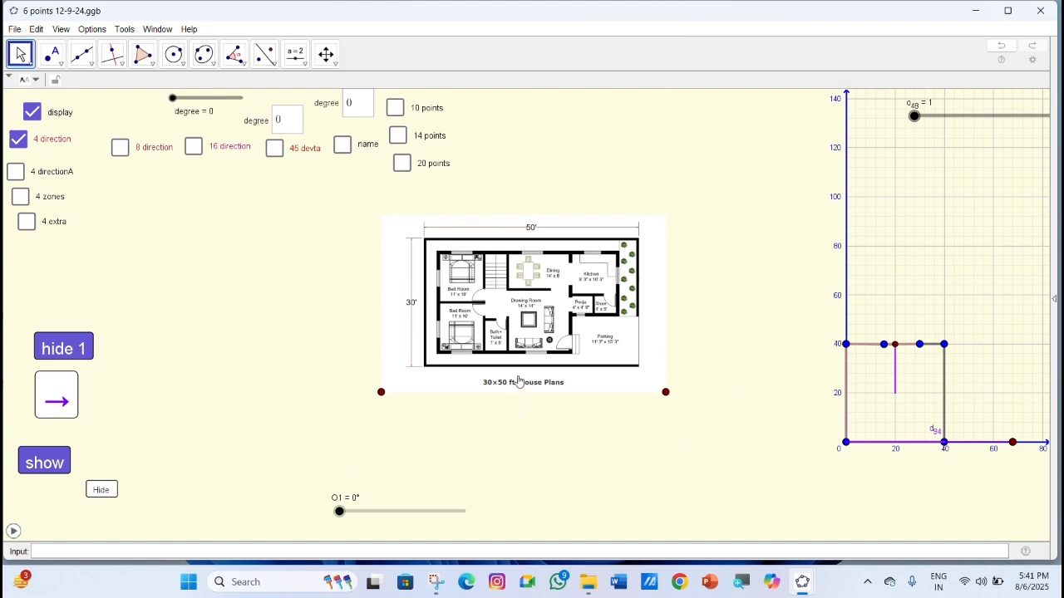
# Replace the uncropped floor plan in the graphics view with the cropped image 444.png from the Desktop.
pyautogui.rightClick(494, 319)
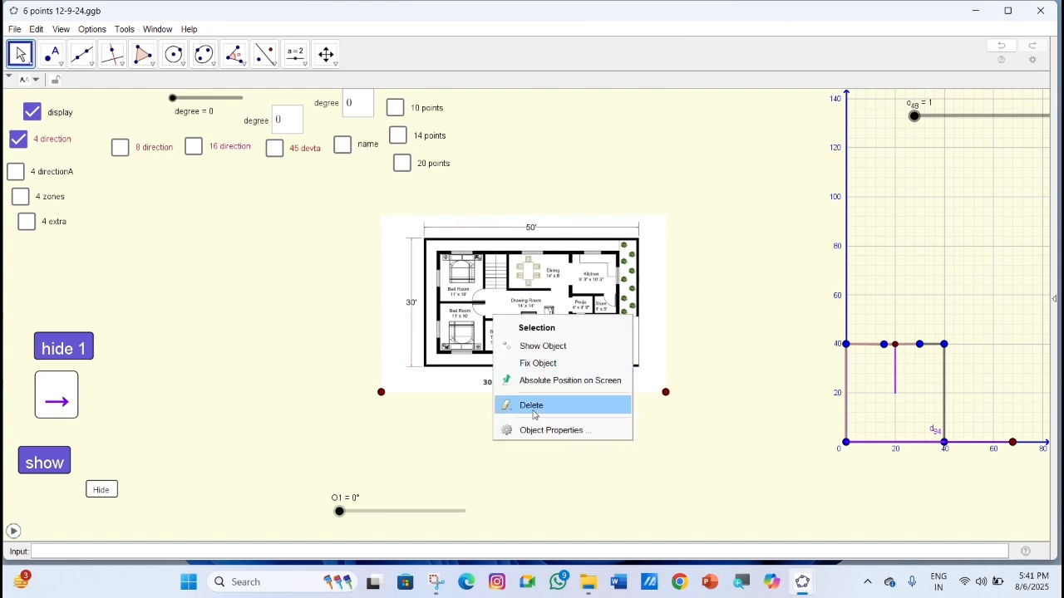
pyautogui.click(537, 405)
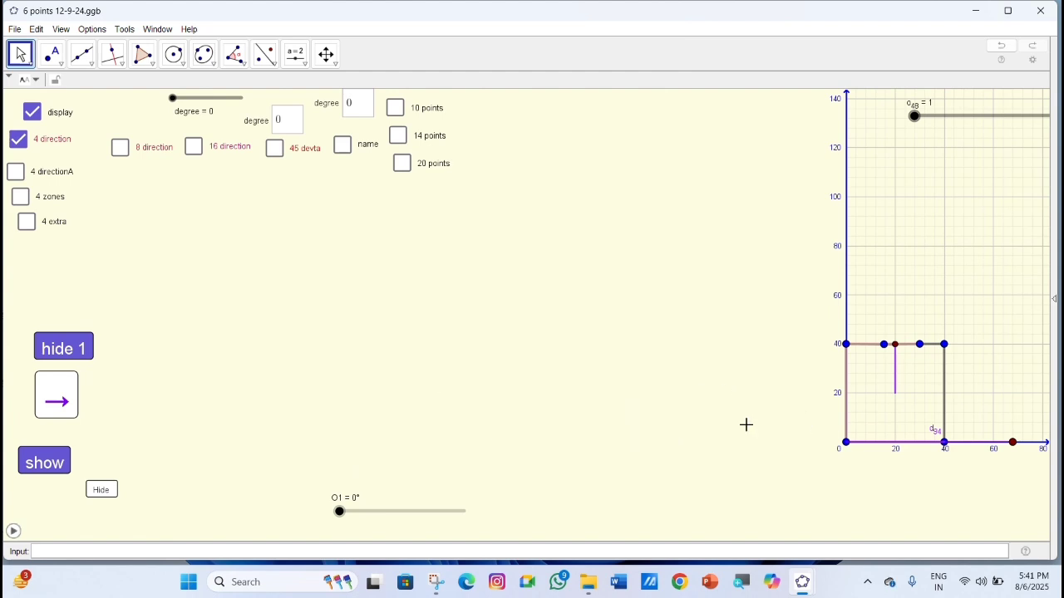
pyautogui.moveTo(679, 411); pyautogui.dragTo(444, 404)
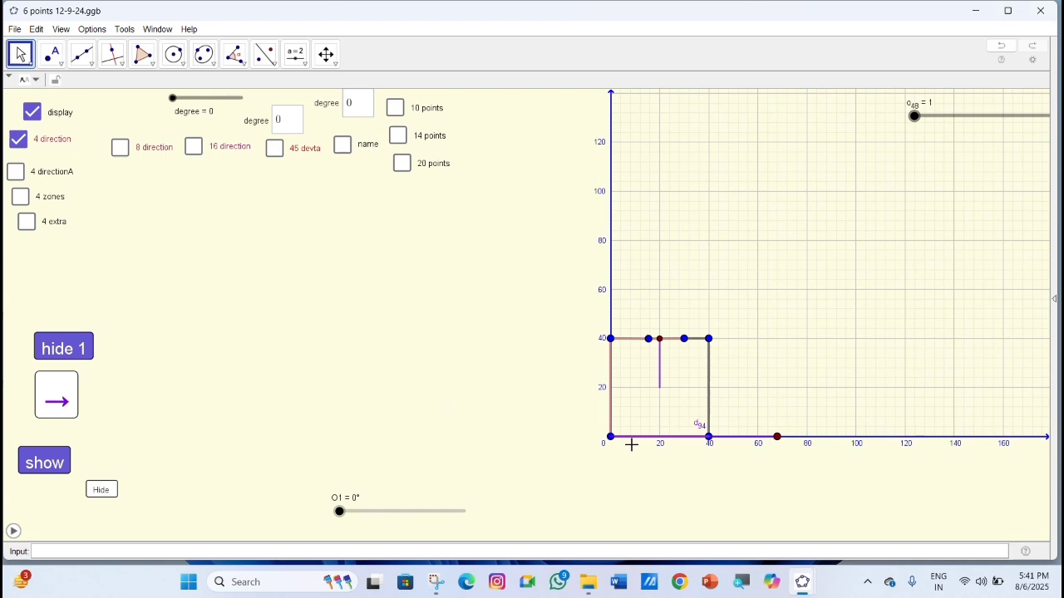
pyautogui.scroll(4, 632, 441)
pyautogui.scroll(5, 632, 442)
pyautogui.moveTo(534, 333); pyautogui.dragTo(490, 345)
pyautogui.scroll(2, 534, 388)
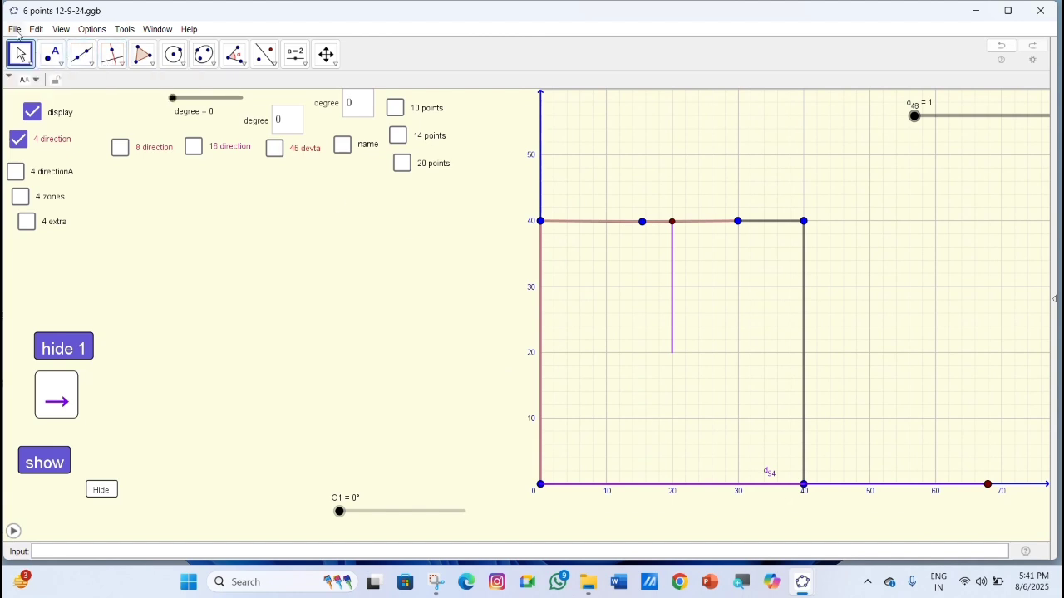
pyautogui.click(43, 33)
pyautogui.moveTo(98, 155)
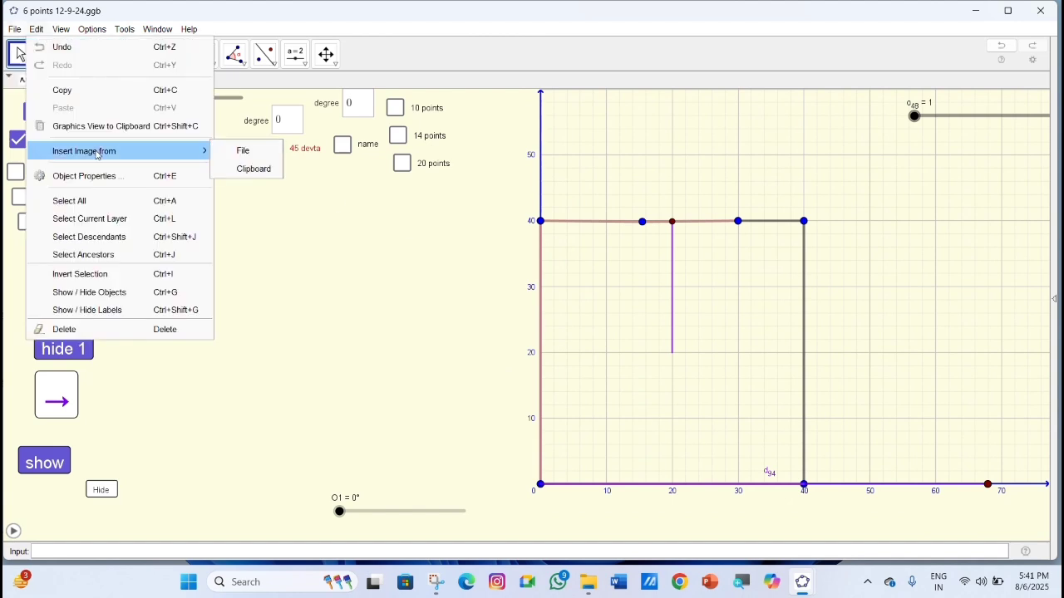
pyautogui.click(254, 156)
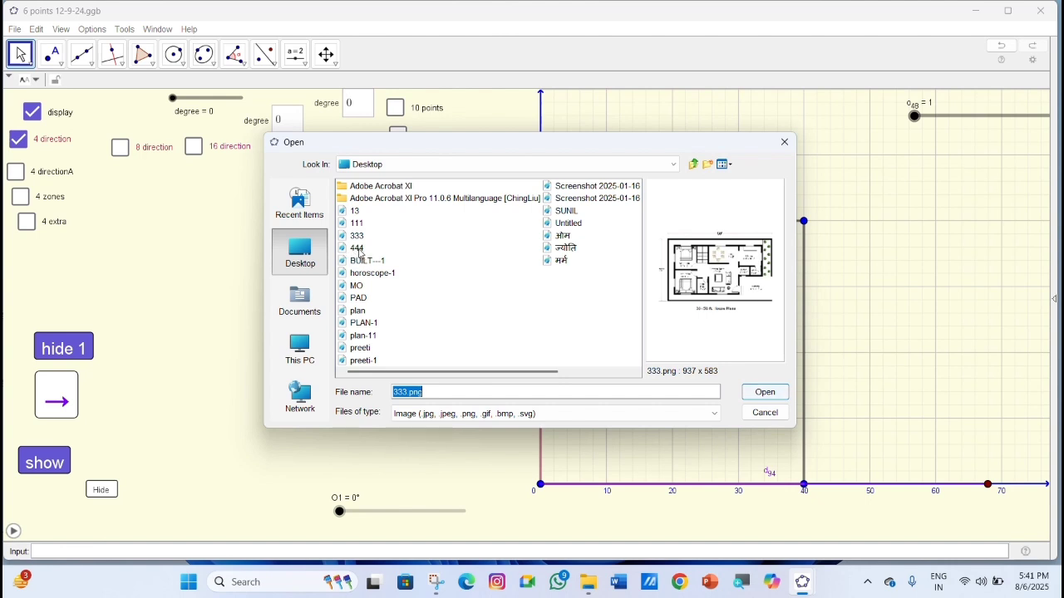
pyautogui.click(357, 248)
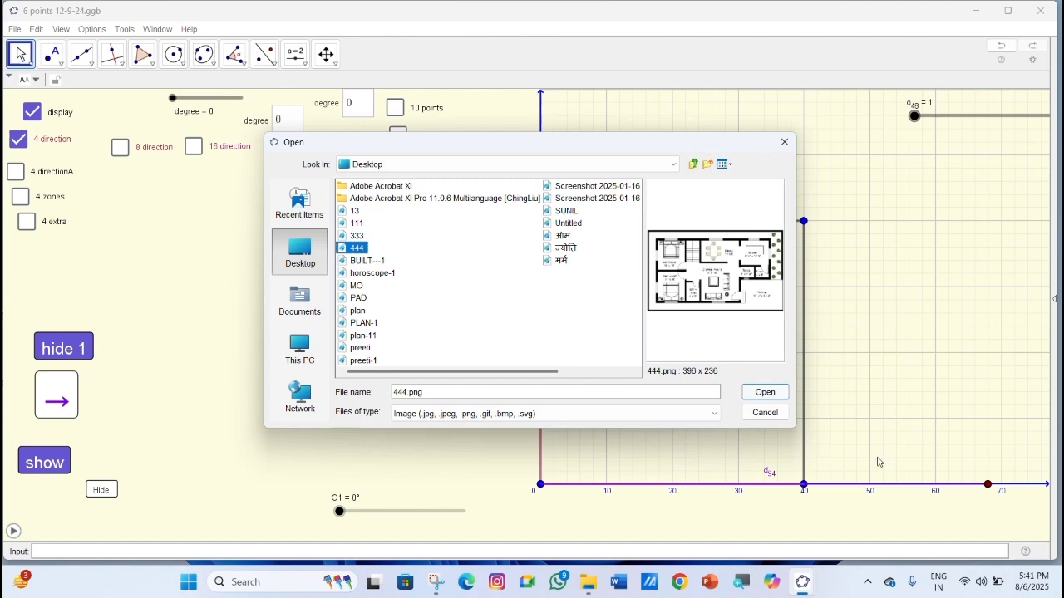
pyautogui.click(763, 394)
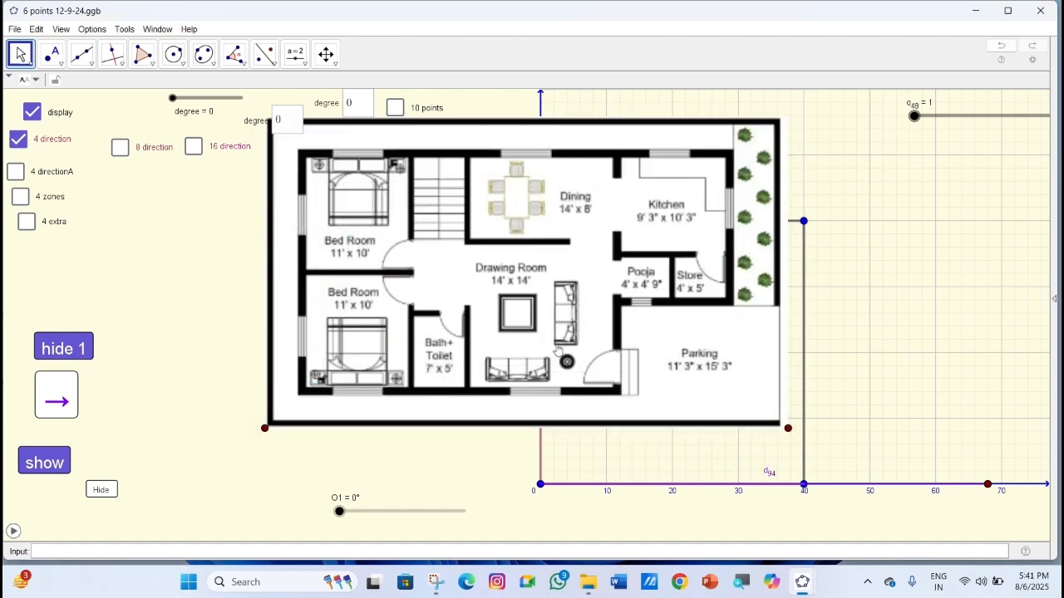
# Move the cropped floor plan image off the plot into the empty area beside the vertical axis.
pyautogui.scroll(-5, 556, 351)
pyautogui.click(349, 355)
pyautogui.moveTo(349, 355); pyautogui.dragTo(595, 357)
pyautogui.moveTo(758, 367); pyautogui.dragTo(573, 355)
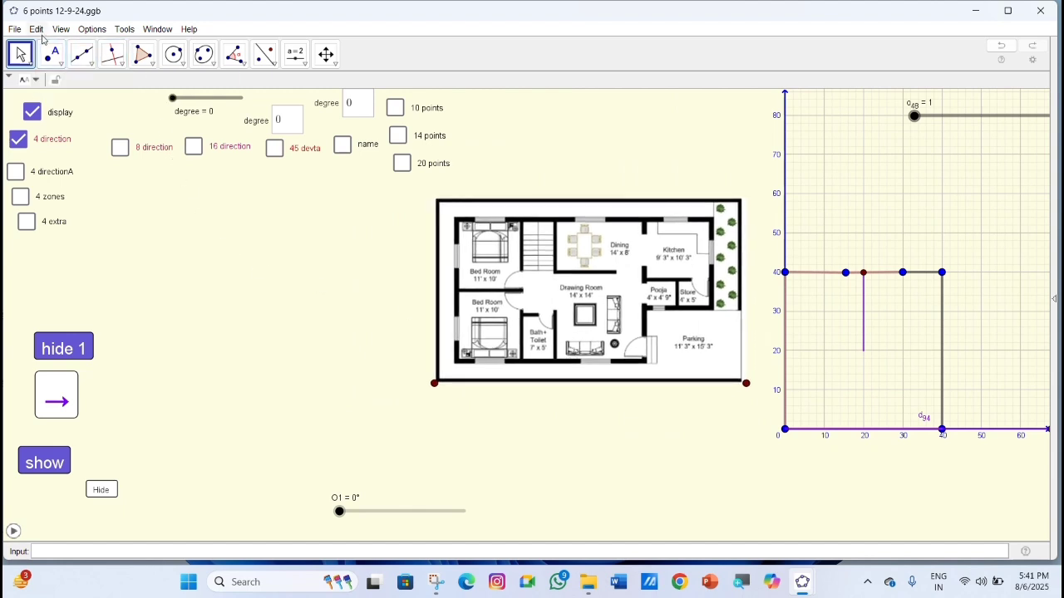
# Draw a segment between the two lower corner points of the cropped floor plan image.
pyautogui.click(92, 64)
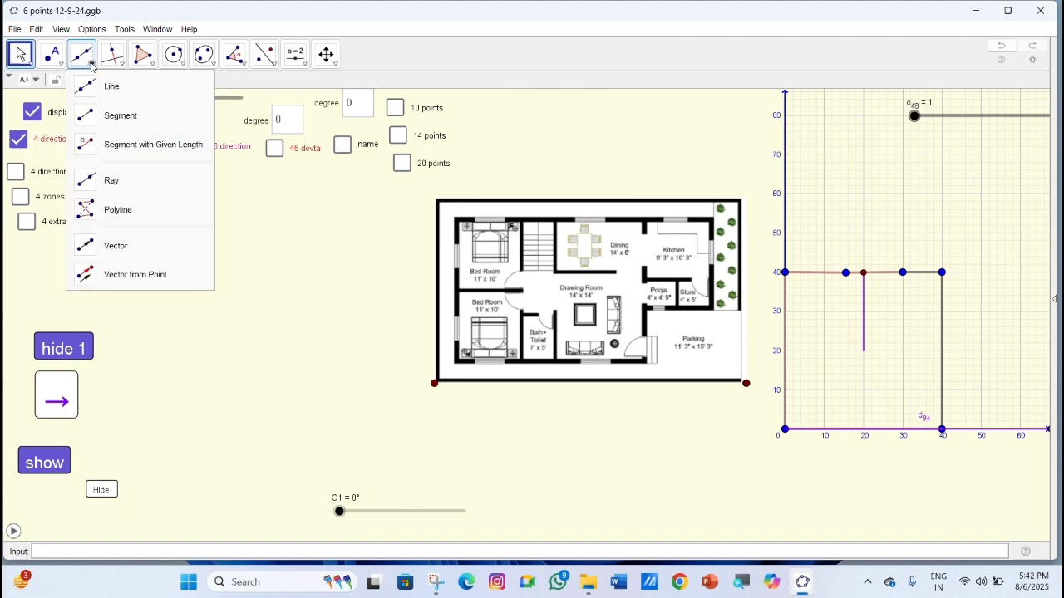
pyautogui.click(92, 64)
pyautogui.click(92, 65)
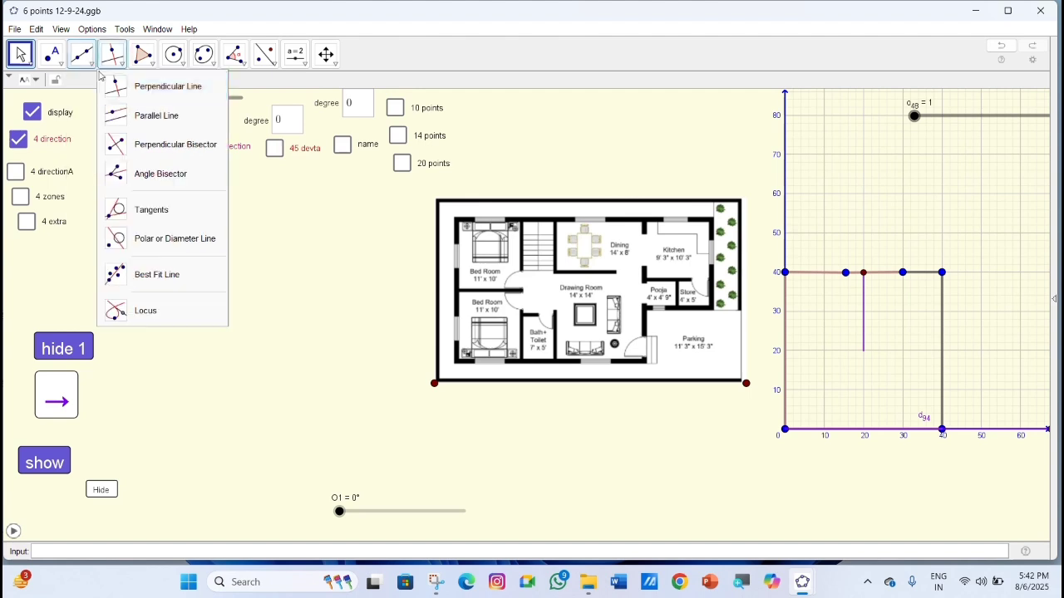
pyautogui.click(108, 112)
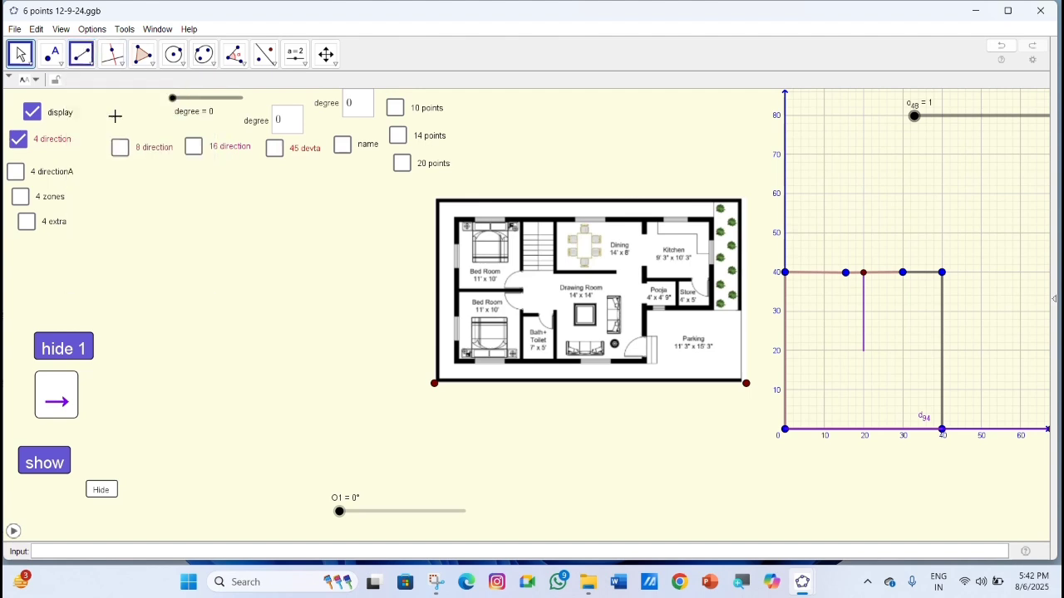
pyautogui.click(434, 384)
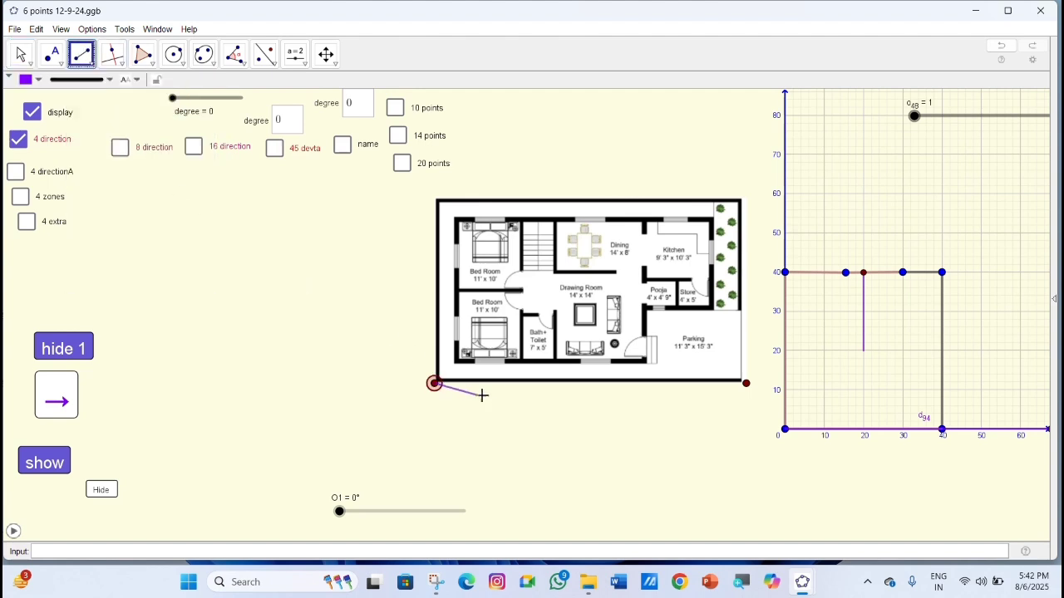
pyautogui.click(745, 383)
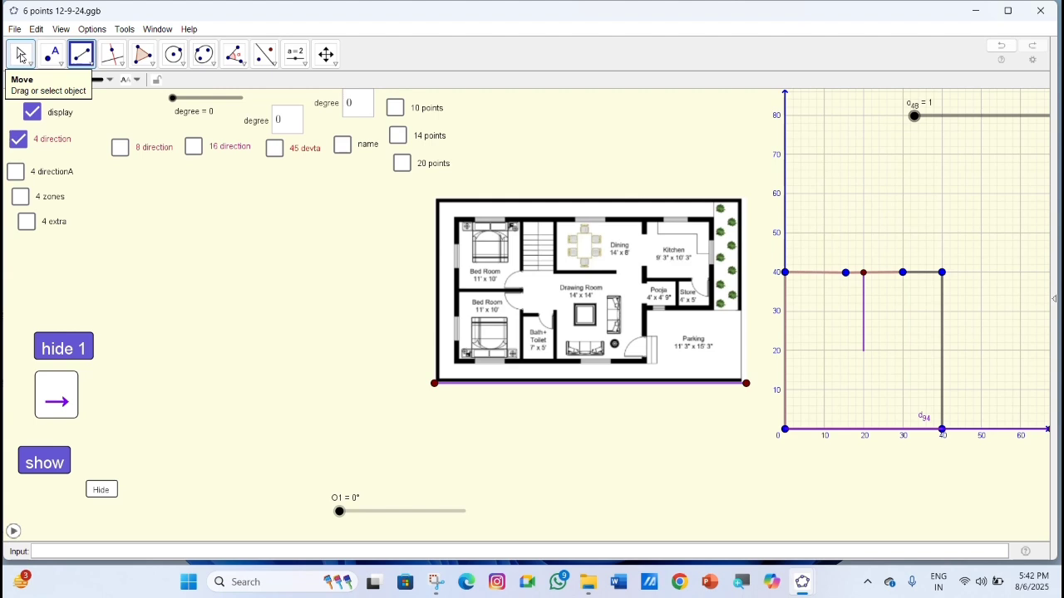
# Move the floor plan image together with its base segment from the empty area onto the plot's grid.
pyautogui.click(20, 55)
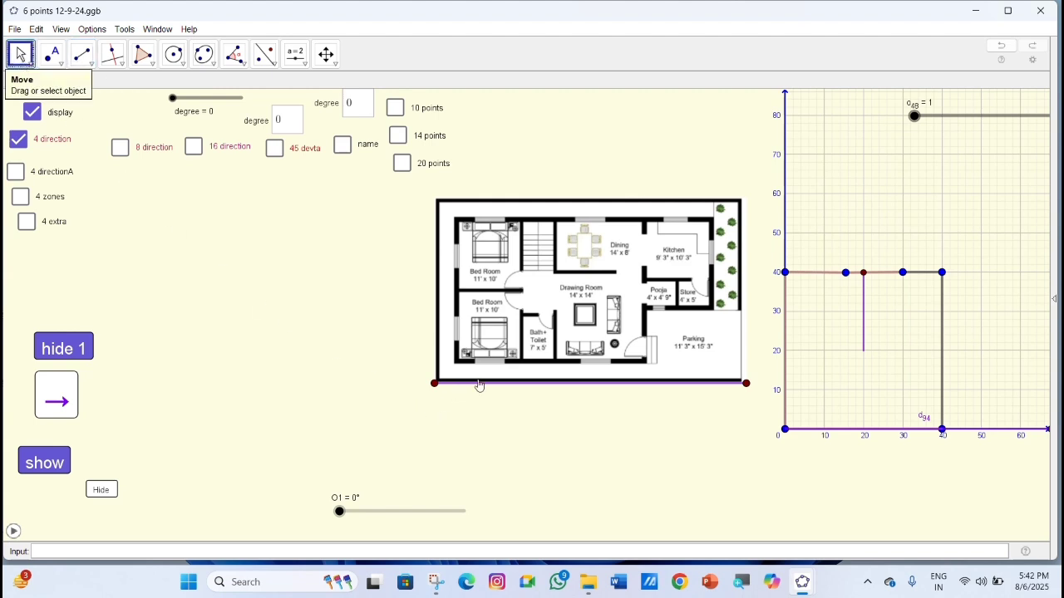
pyautogui.moveTo(546, 331); pyautogui.dragTo(846, 328)
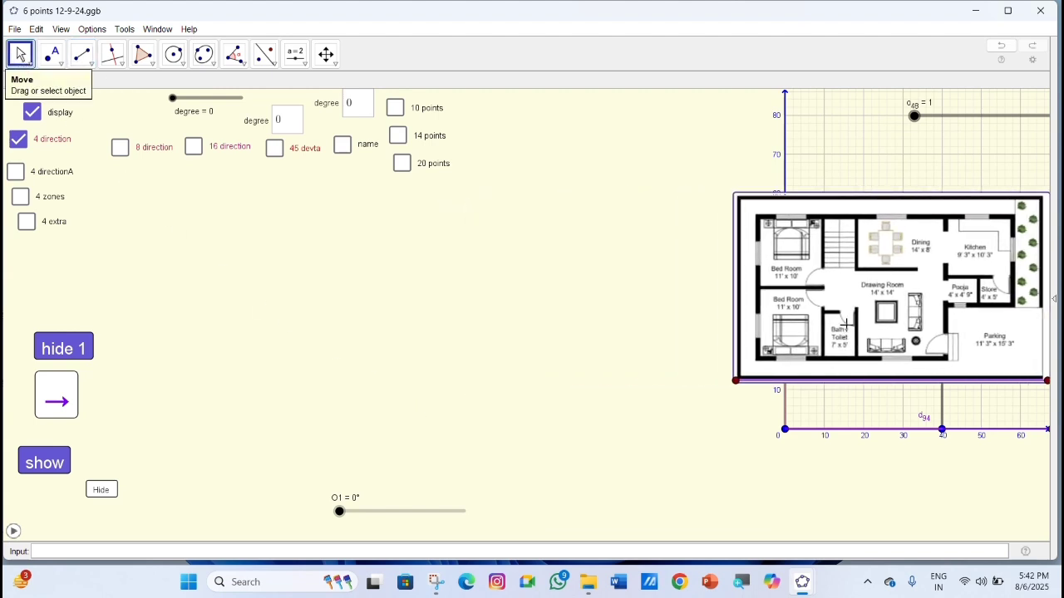
pyautogui.moveTo(654, 459); pyautogui.dragTo(380, 430)
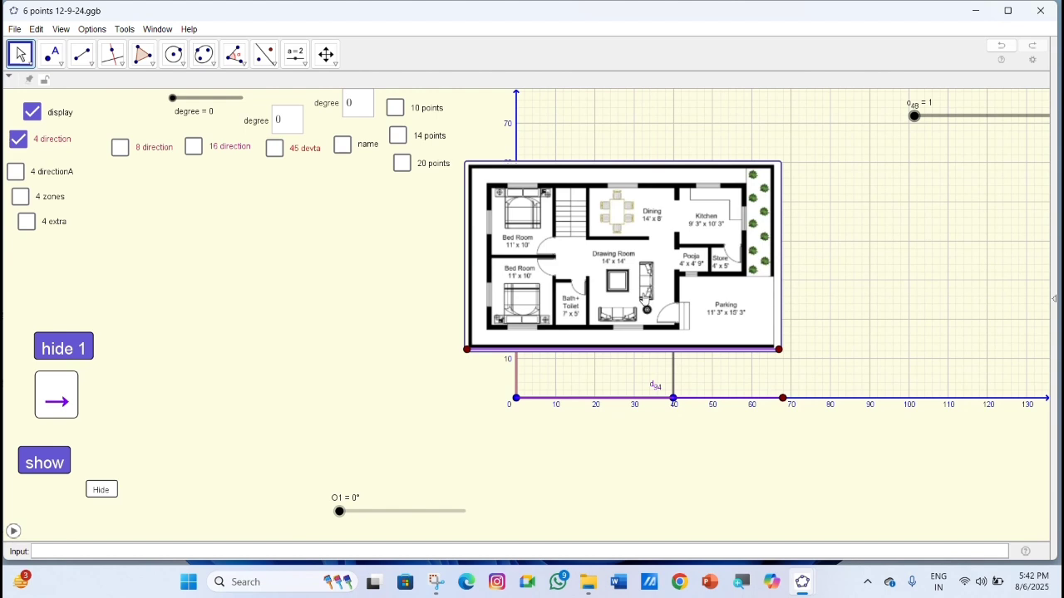
pyautogui.moveTo(645, 297); pyautogui.dragTo(741, 270)
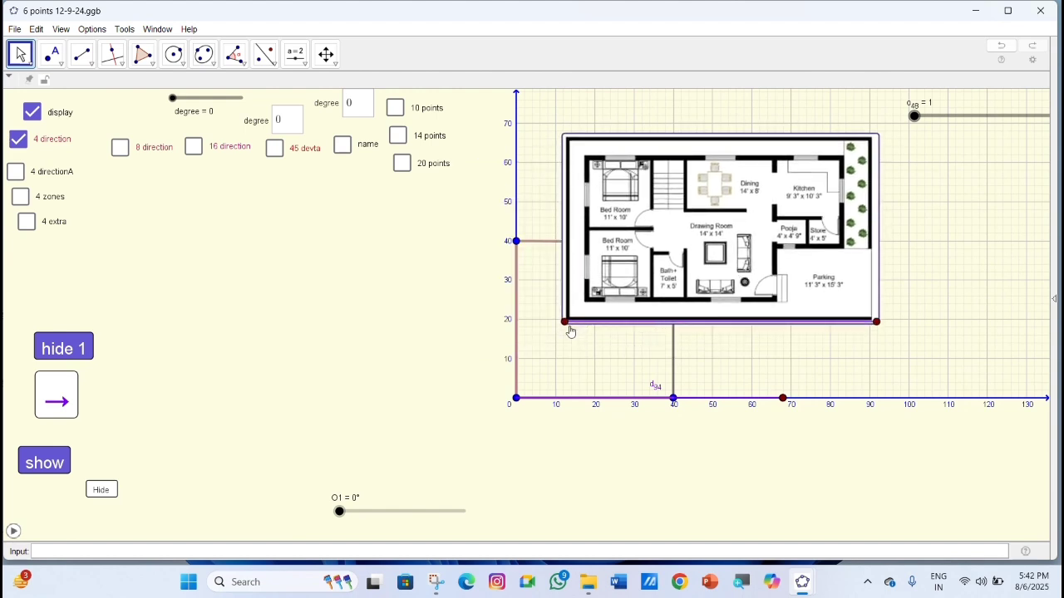
# Place the image's lower-left corner point at the origin and its lower-right corner point at about 50 on the horizontal axis.
pyautogui.moveTo(567, 329); pyautogui.dragTo(515, 398)
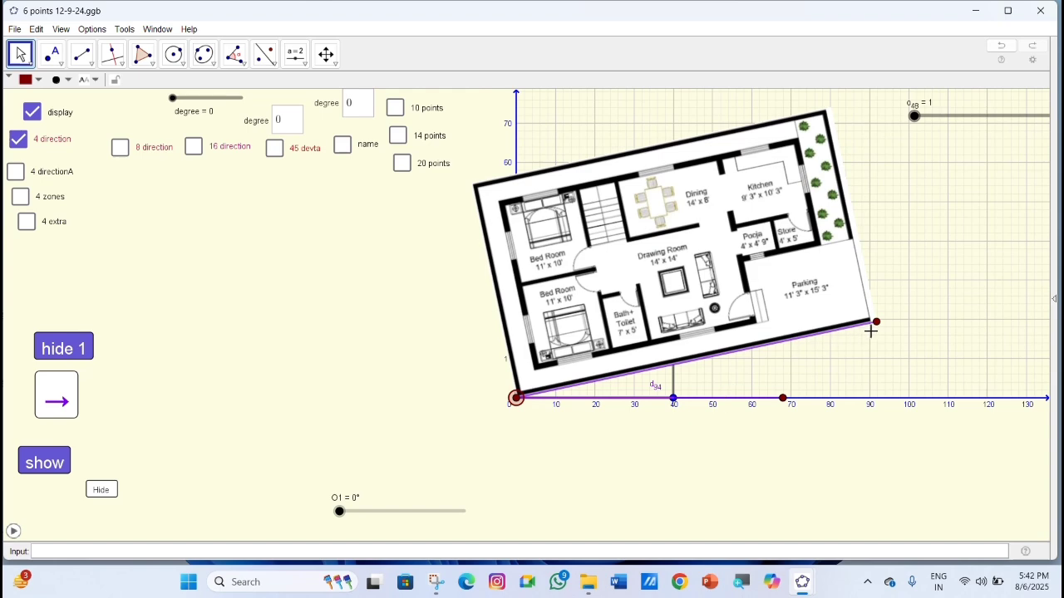
pyautogui.moveTo(879, 324); pyautogui.dragTo(713, 400)
pyautogui.scroll(5, 690, 433)
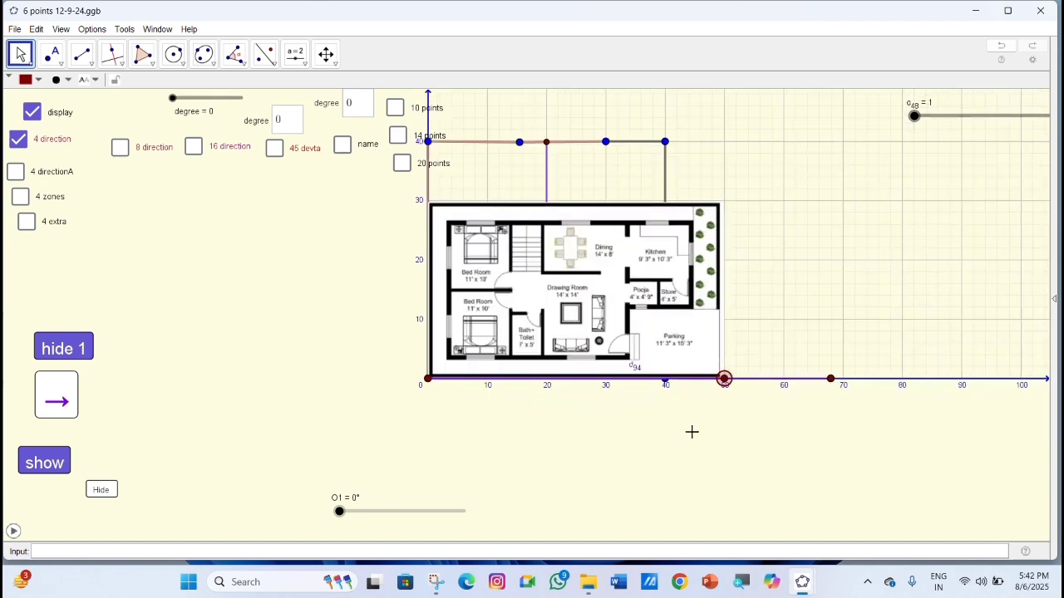
pyautogui.scroll(1, 696, 425)
pyautogui.moveTo(587, 428); pyautogui.dragTo(699, 442)
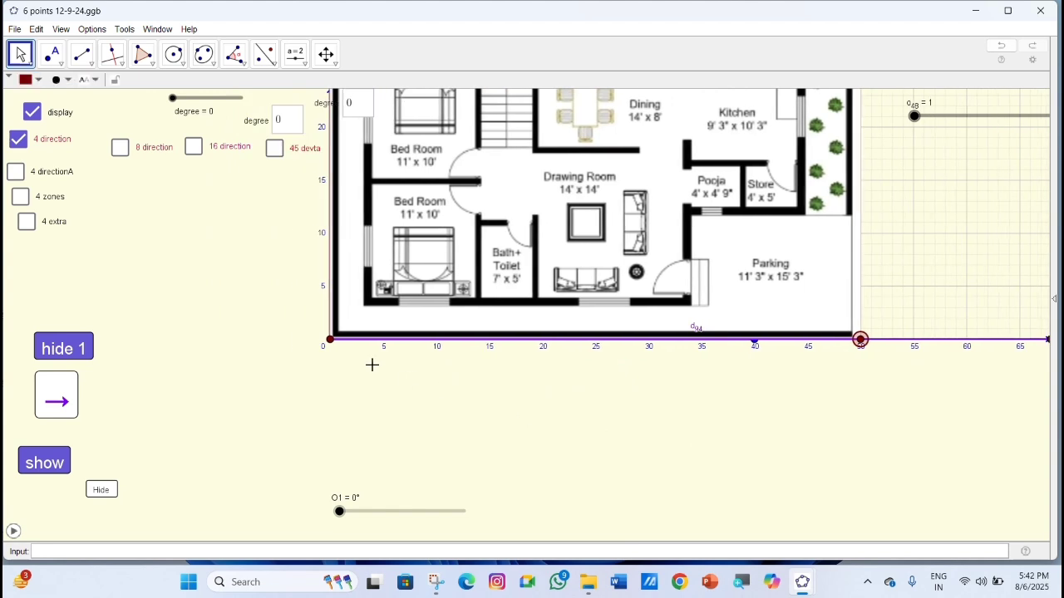
pyautogui.click(329, 341)
pyautogui.scroll(1, 815, 394)
pyautogui.scroll(1, 816, 394)
# Set the definition of the image's lower-right corner point to (50,0) in its object properties.
pyautogui.moveTo(870, 331)
pyautogui.mouseDown()
pyautogui.moveTo(876, 316)
pyautogui.moveTo(882, 331)
pyautogui.mouseUp()
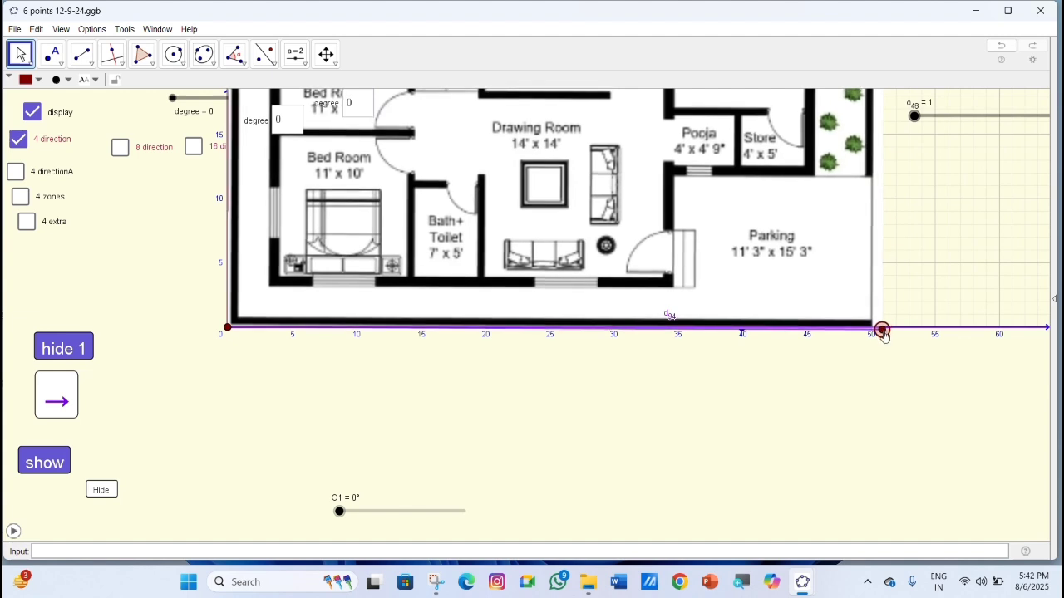
pyautogui.rightClick(883, 331)
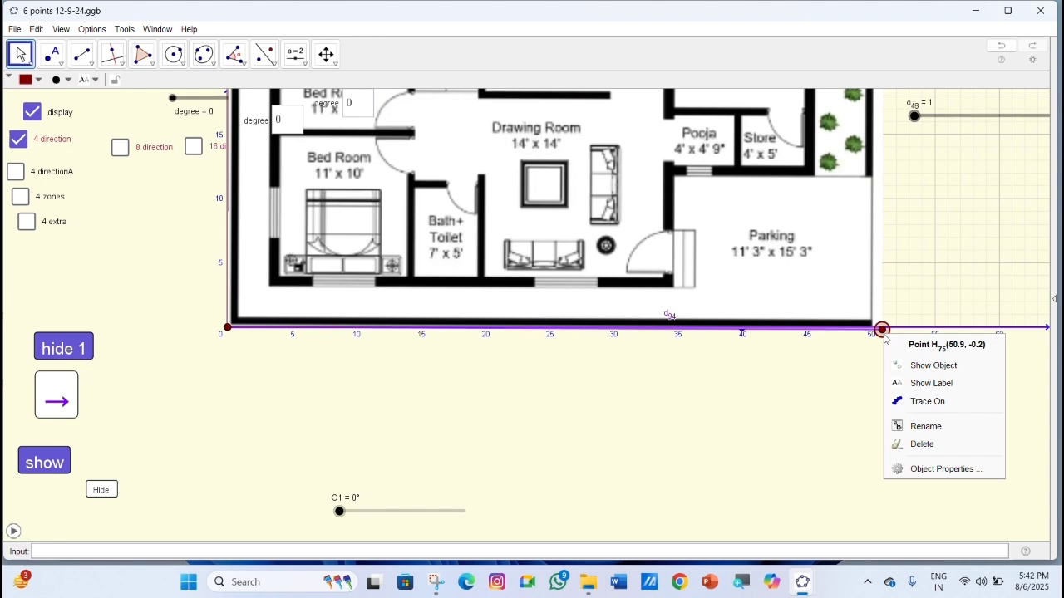
pyautogui.click(948, 470)
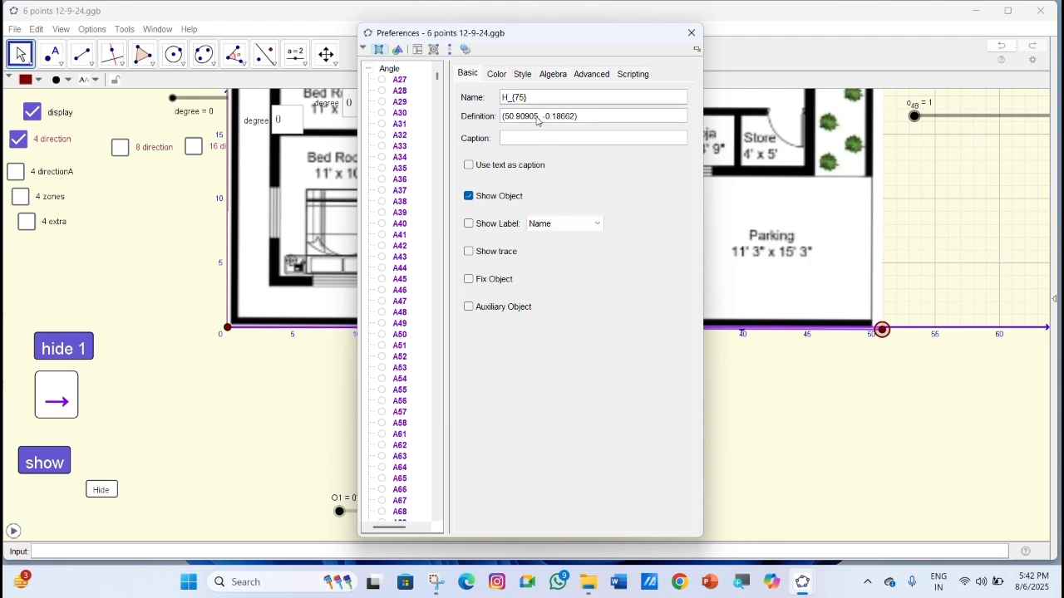
pyautogui.click(539, 121)
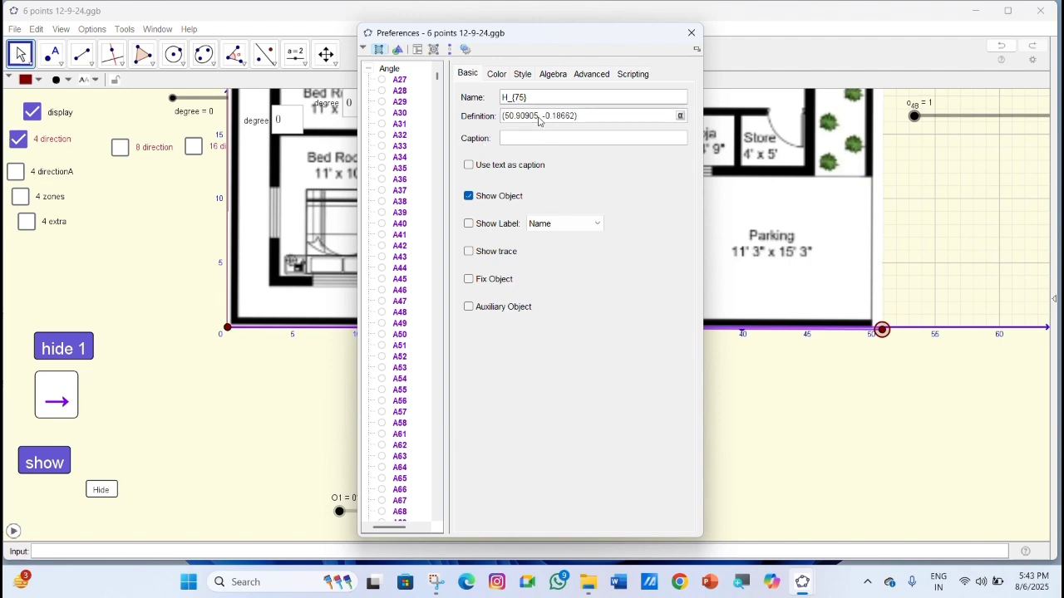
pyautogui.moveTo(534, 117); pyautogui.dragTo(516, 117)
pyautogui.press('BackSpace')
pyautogui.press('BackSpace')
pyautogui.press('BackSpace')
pyautogui.press('BackSpace')
pyautogui.press('Return')
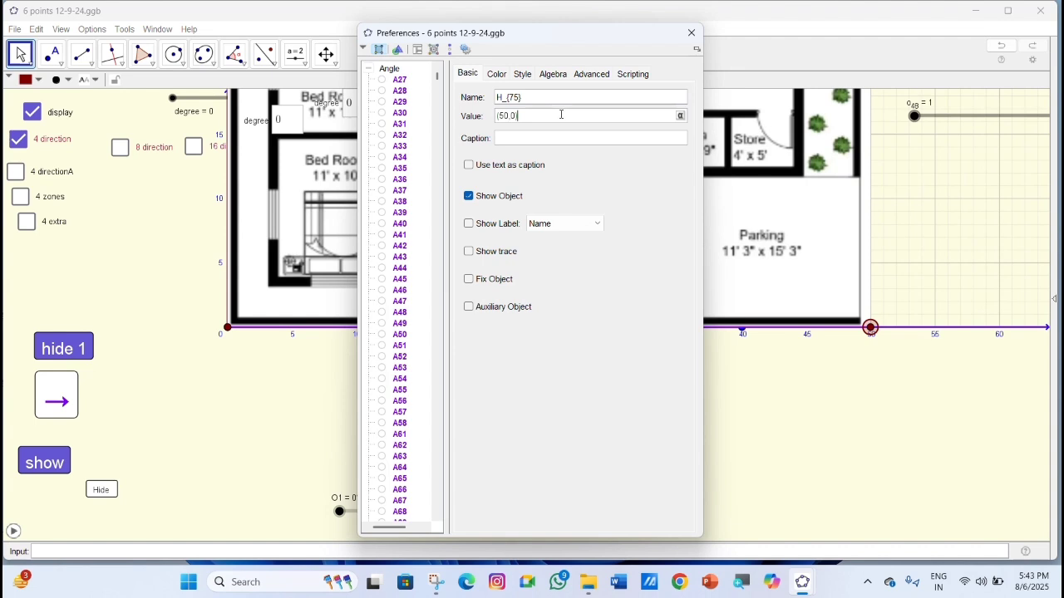
pyautogui.click(692, 33)
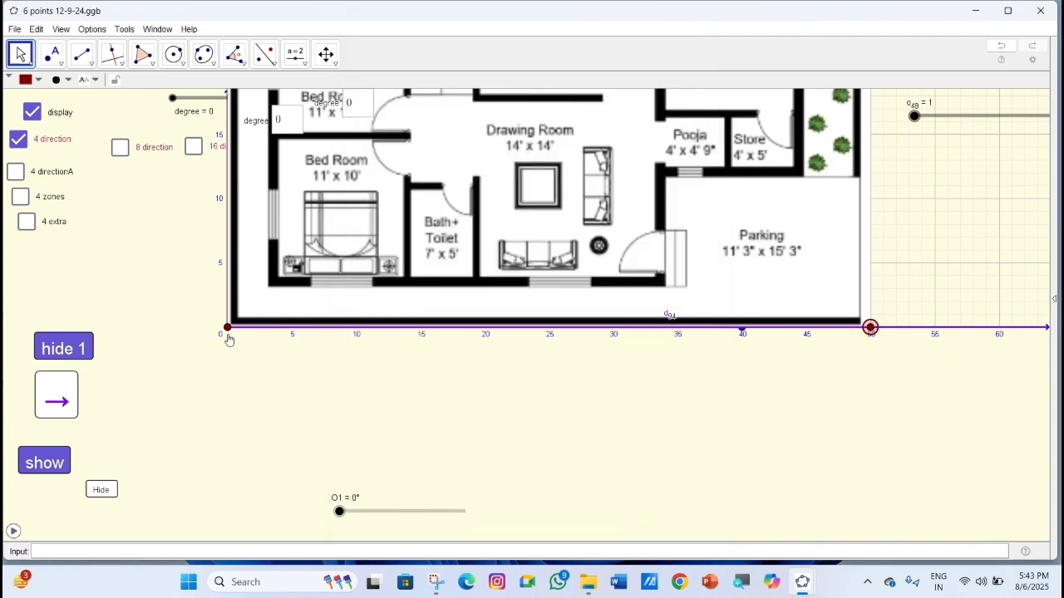
# Make the floor plan image a background image and turn off its auxiliary object setting.
pyautogui.scroll(-5, 573, 399)
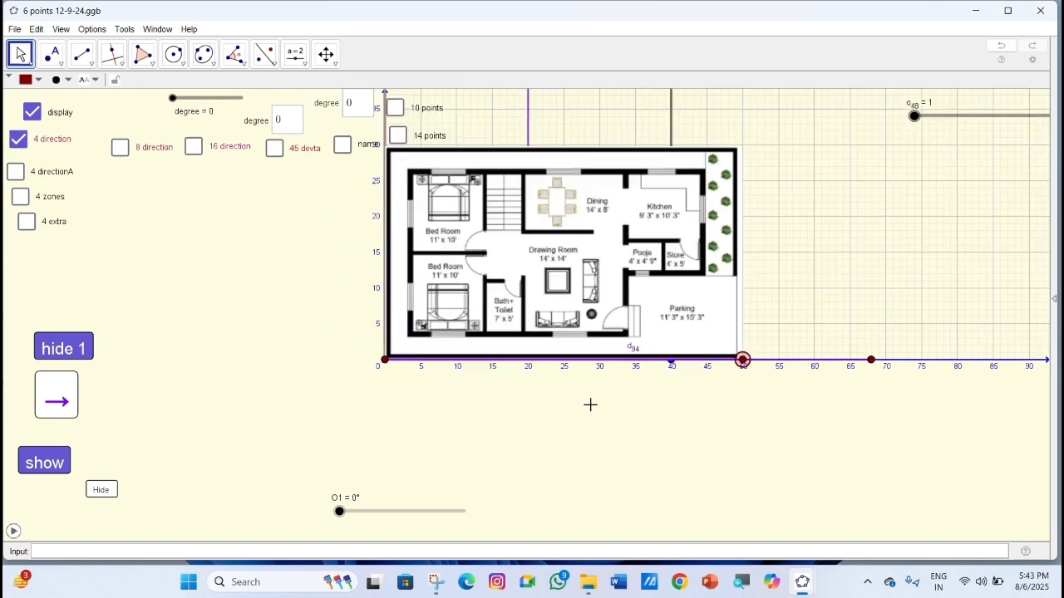
pyautogui.scroll(-3, 590, 405)
pyautogui.moveTo(582, 437); pyautogui.dragTo(717, 441)
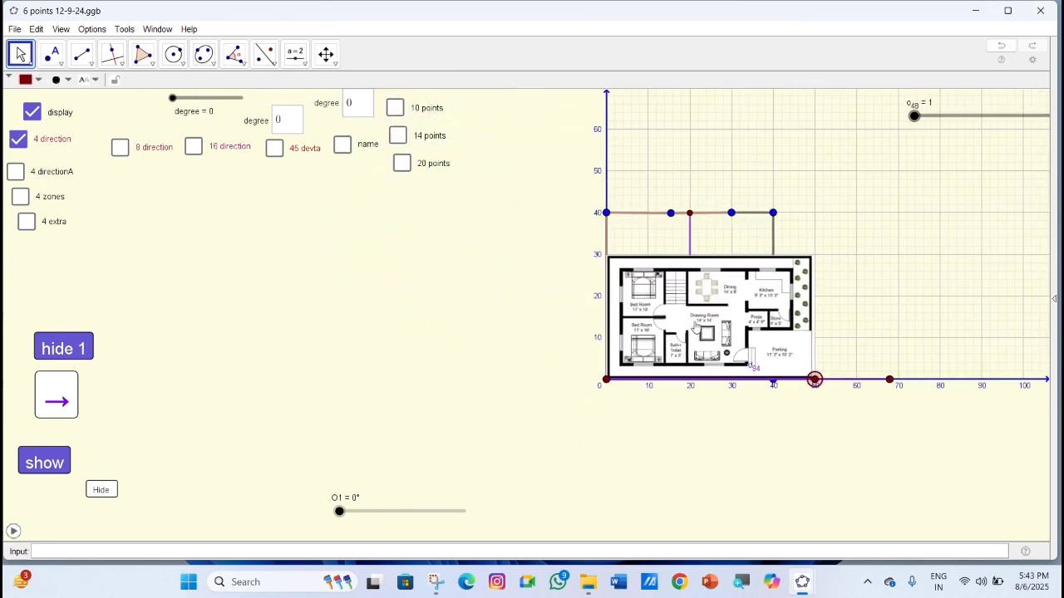
pyautogui.rightClick(696, 326)
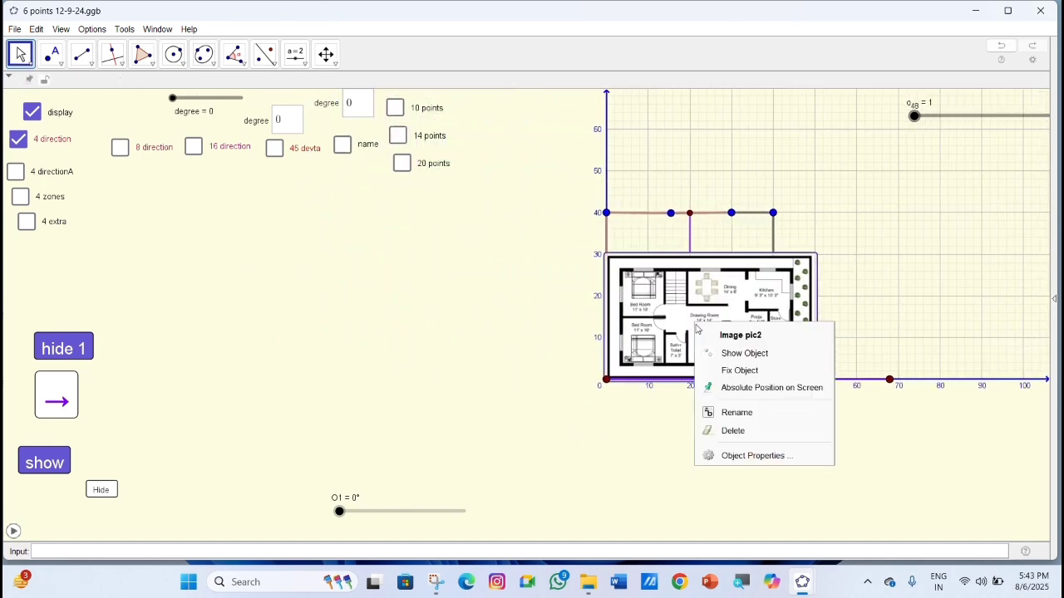
pyautogui.click(761, 456)
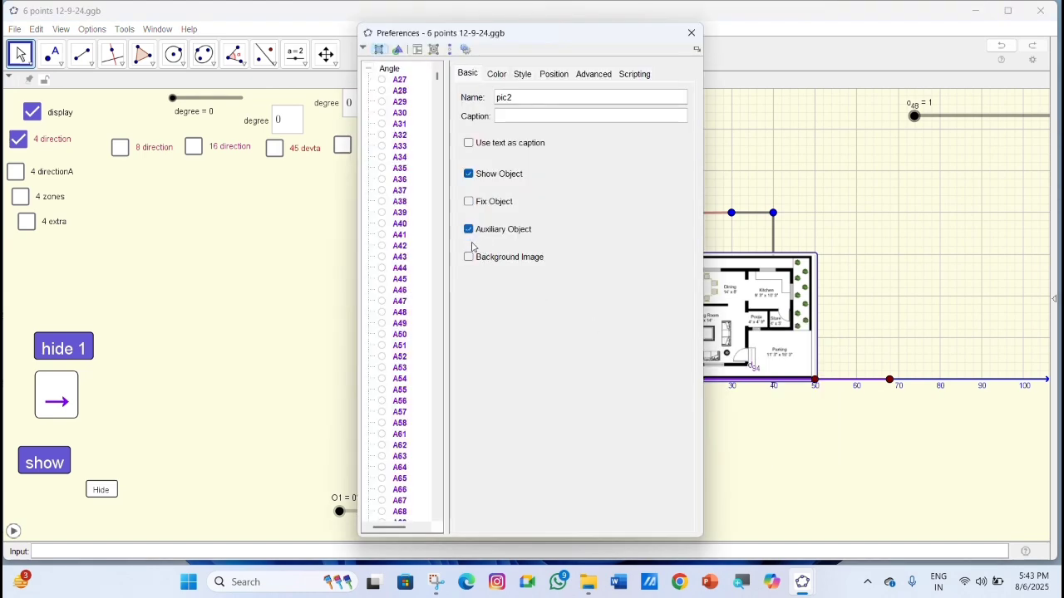
pyautogui.click(469, 231)
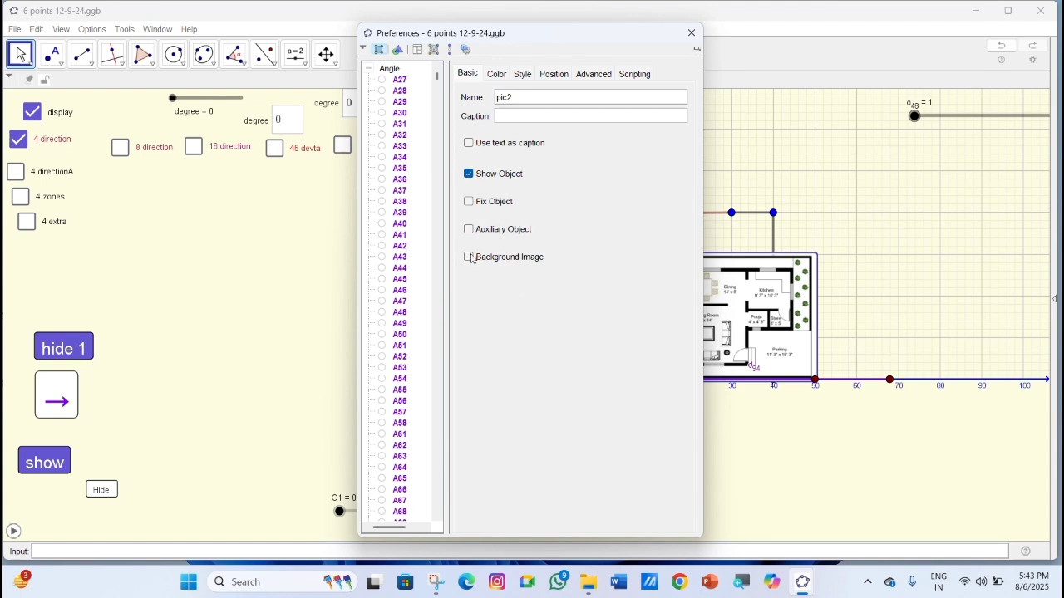
pyautogui.click(470, 258)
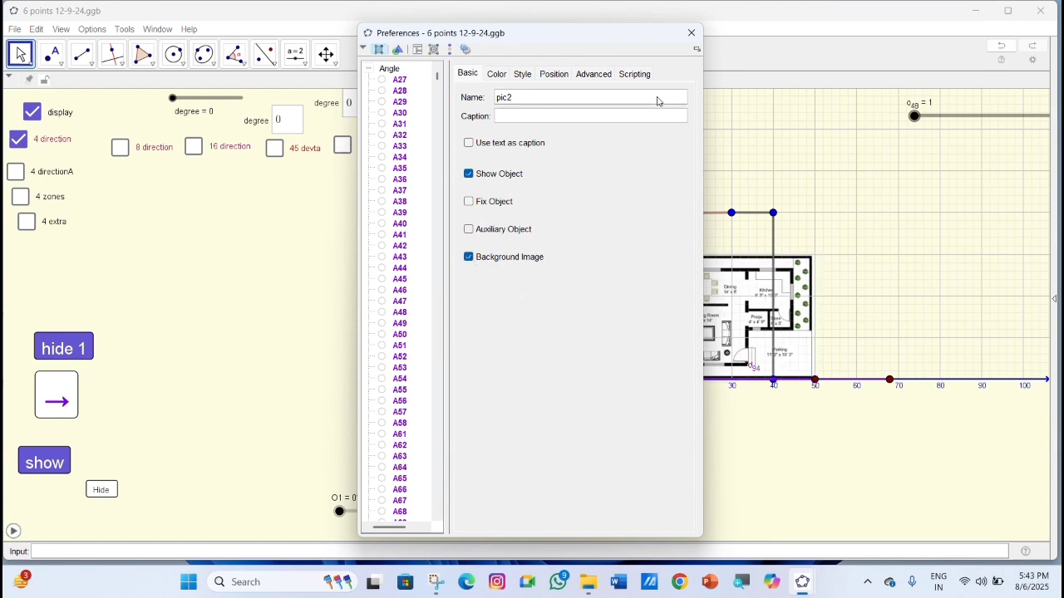
pyautogui.click(692, 34)
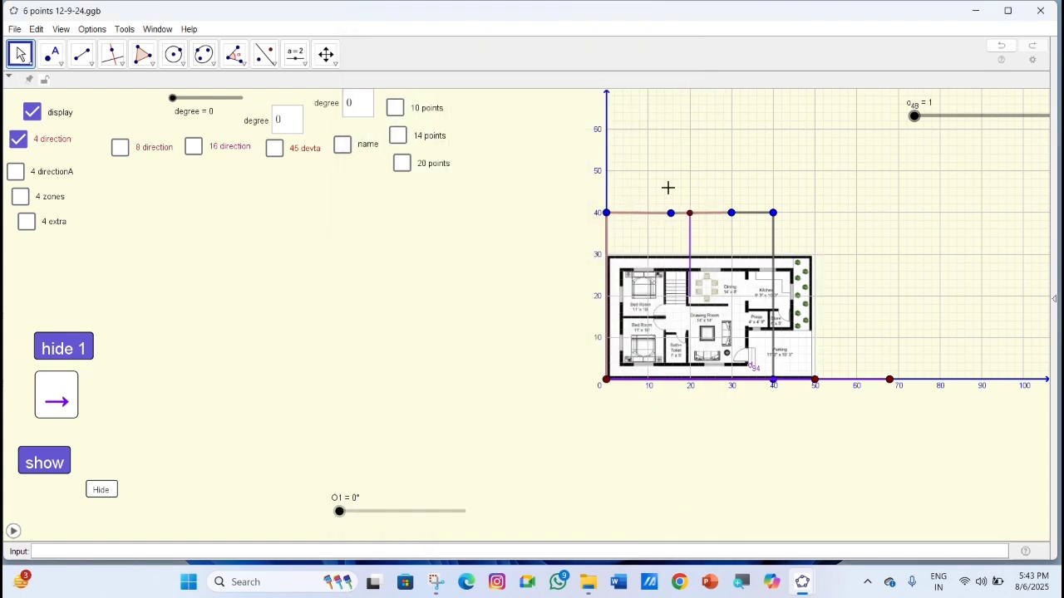
# Move the plot's four upper boundary points down to the floor plan's top edge, at a height of about 30.
pyautogui.scroll(3, 711, 413)
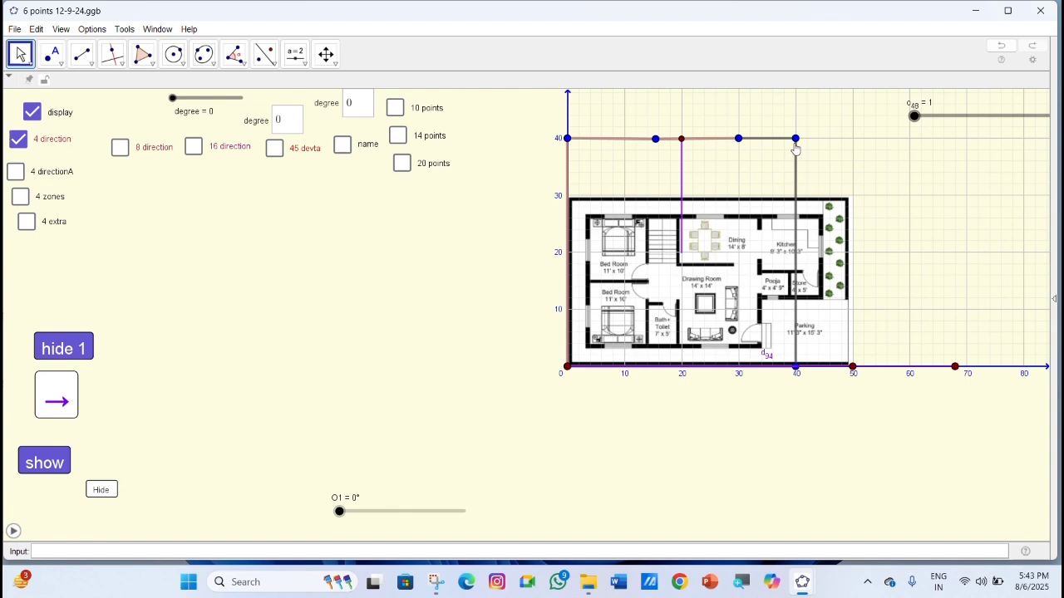
pyautogui.moveTo(795, 138); pyautogui.dragTo(843, 197)
pyautogui.moveTo(740, 144); pyautogui.dragTo(755, 204)
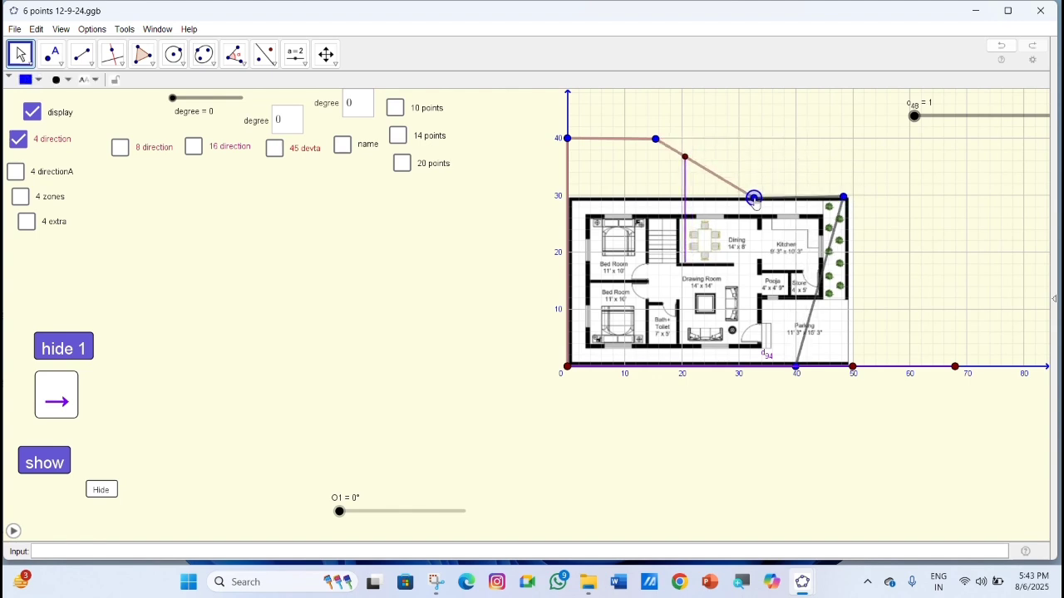
pyautogui.moveTo(656, 144); pyautogui.dragTo(657, 202)
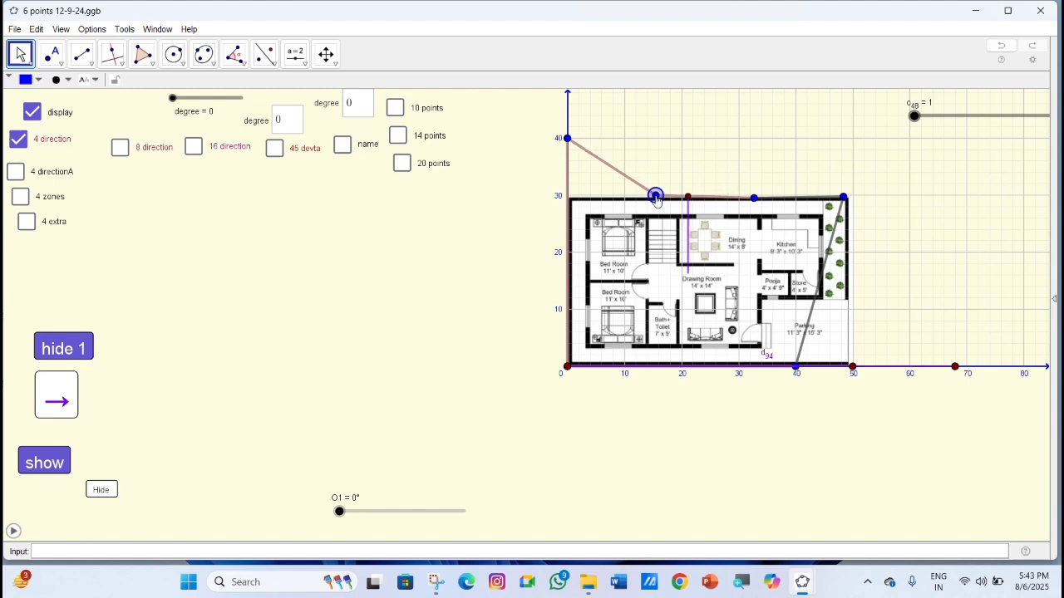
pyautogui.moveTo(566, 144); pyautogui.dragTo(572, 199)
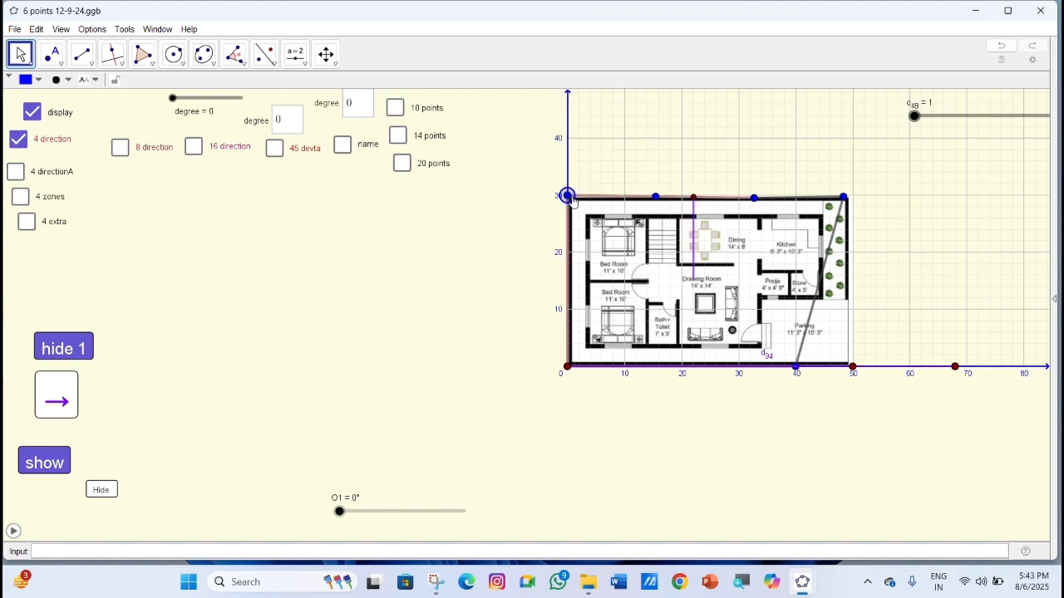
# Move the plot boundary's lower-right point away from 40 on the horizontal axis to about (44.7, -2.2), below the floor plan.
pyautogui.scroll(5, 825, 430)
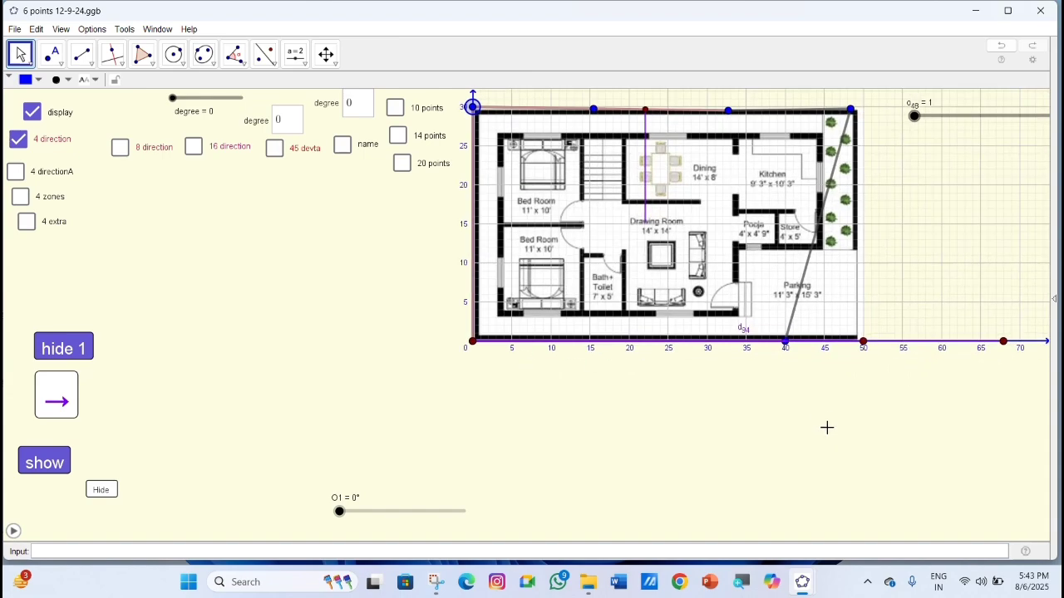
pyautogui.click(780, 332)
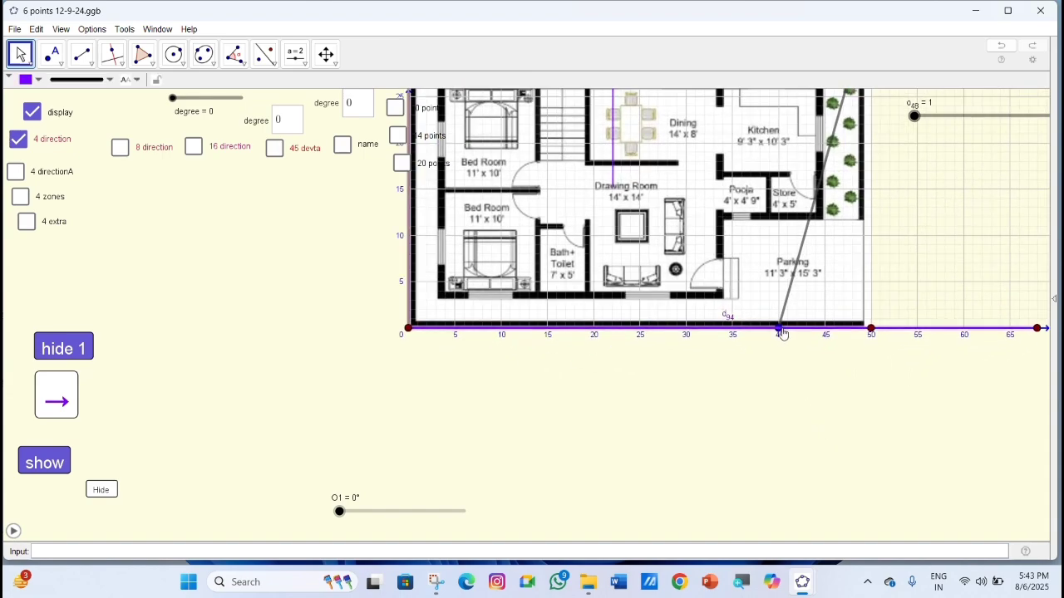
pyautogui.scroll(1, 787, 339)
pyautogui.scroll(6, 786, 340)
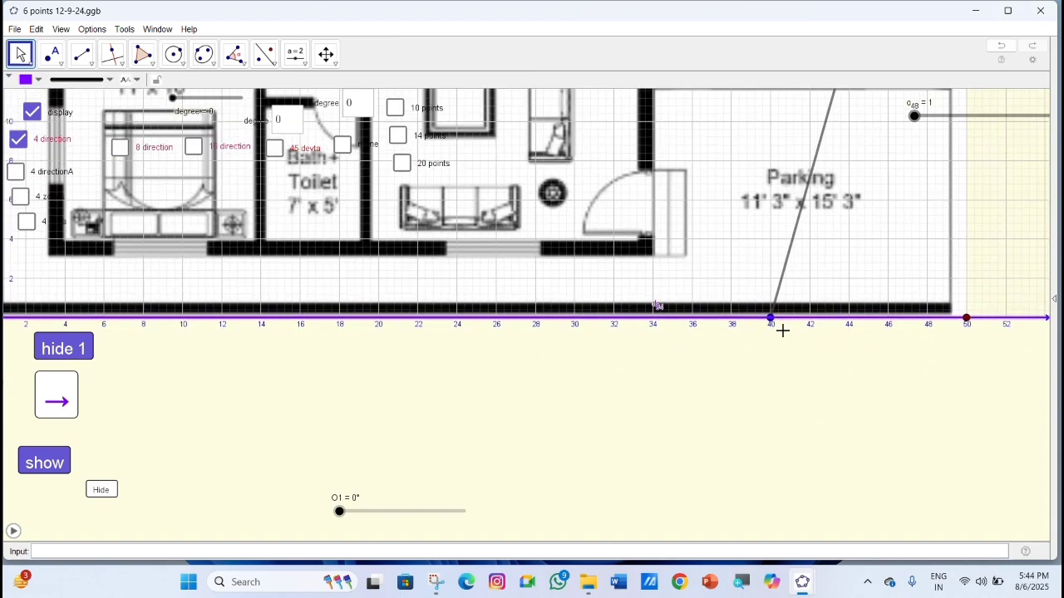
pyautogui.scroll(3, 772, 326)
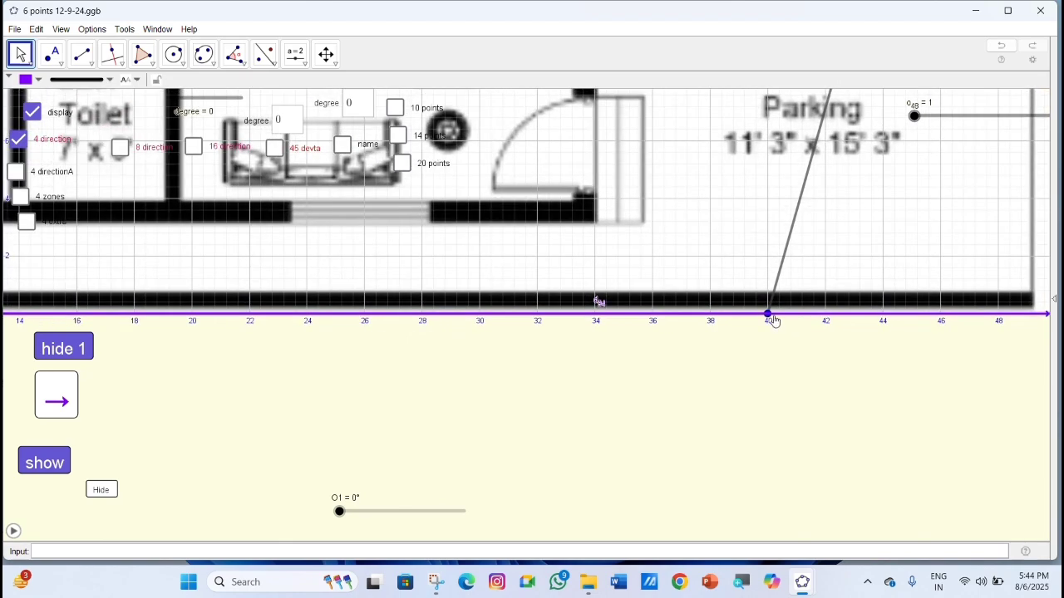
pyautogui.scroll(3, 773, 321)
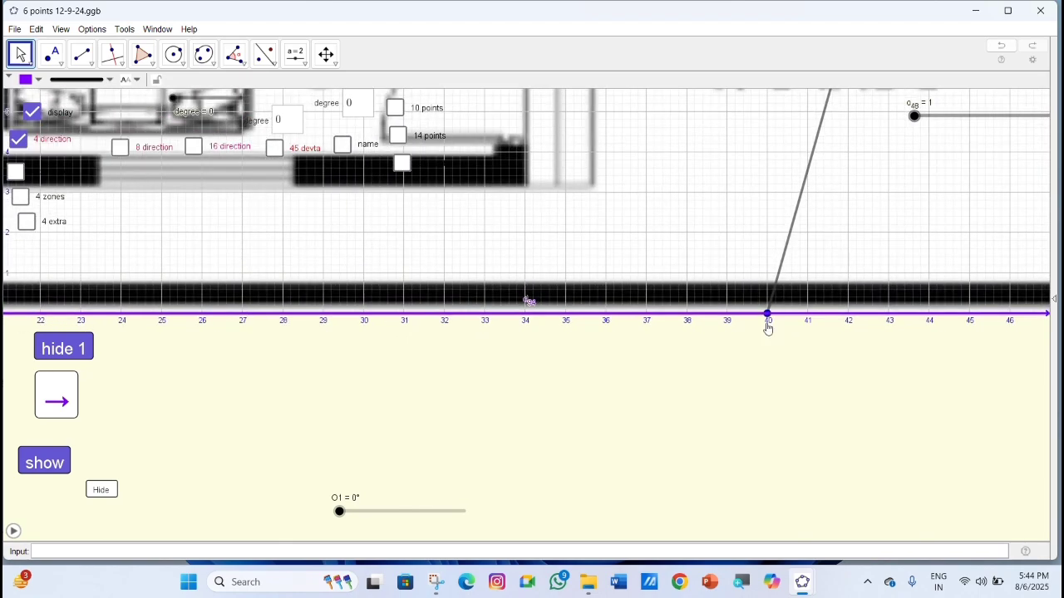
pyautogui.scroll(4, 768, 328)
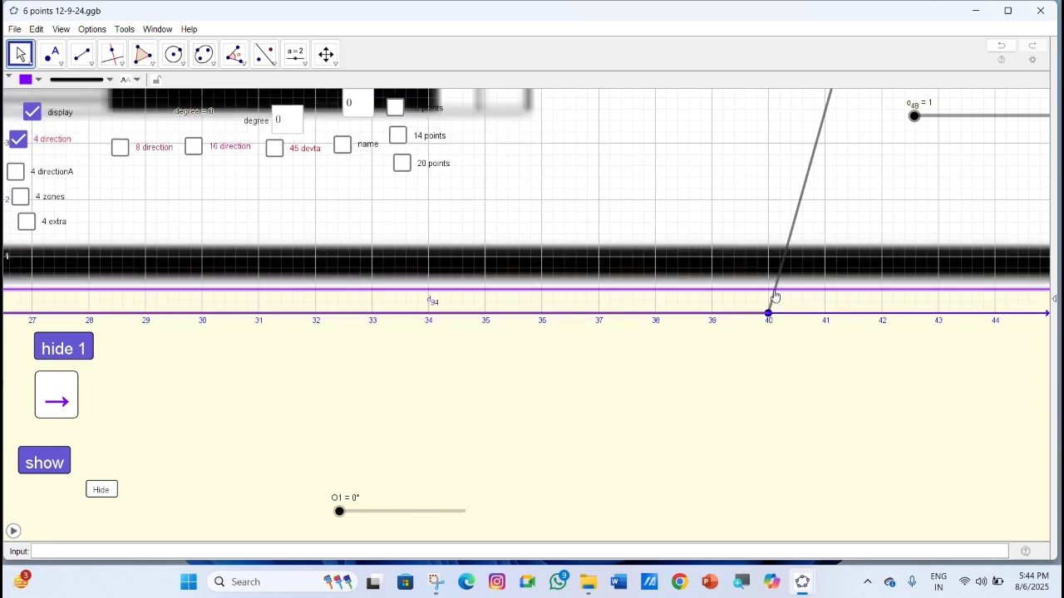
pyautogui.click(769, 313)
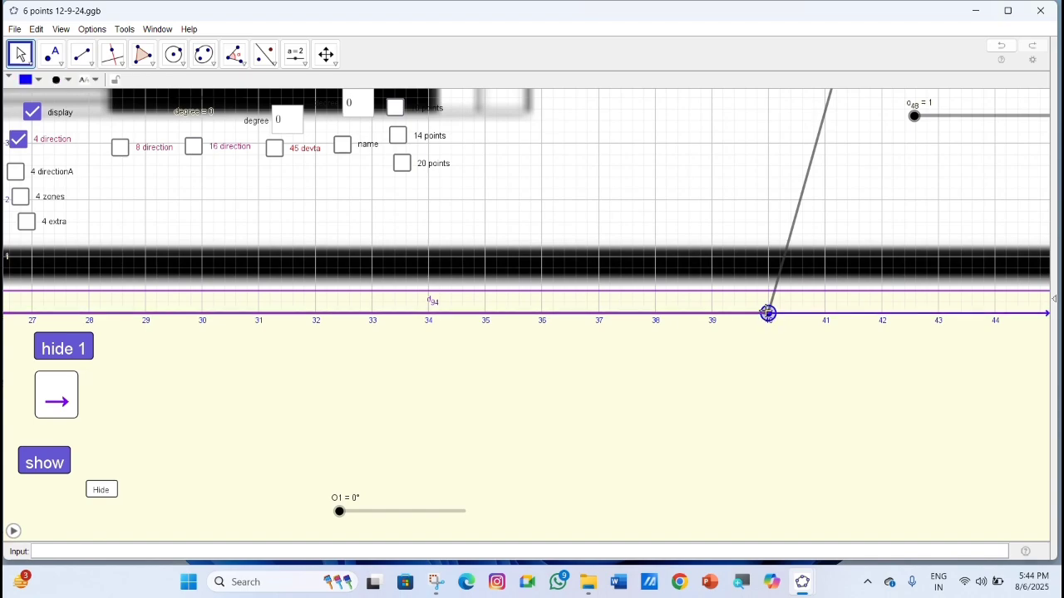
pyautogui.moveTo(768, 313); pyautogui.dragTo(1033, 437)
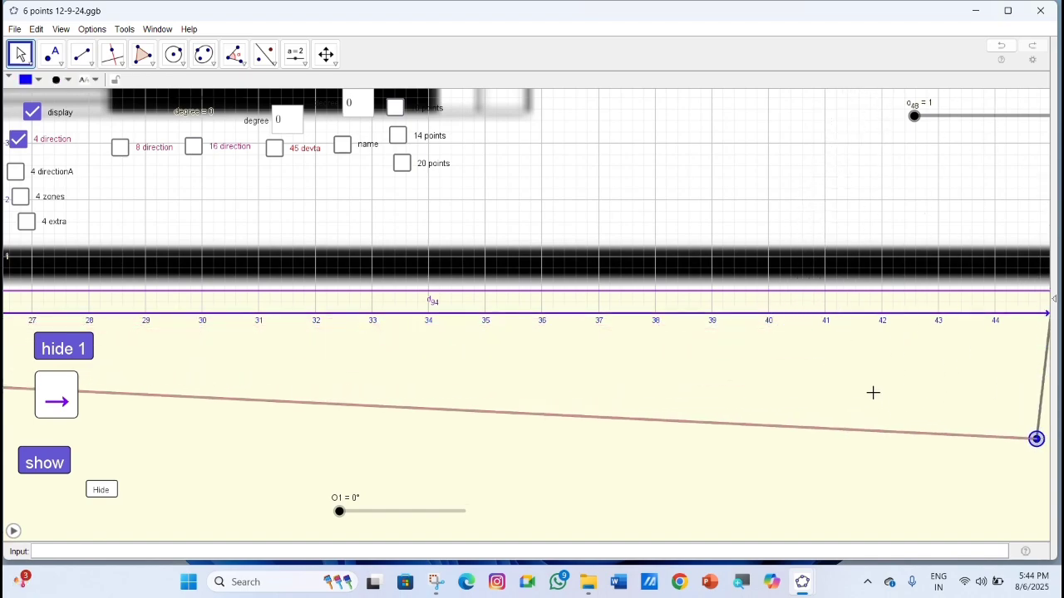
# Move the image's lower-right corner point onto the horizontal axis at about 50.6 and the plot boundary's lower-right point to (50, 0).
pyautogui.scroll(-1, 873, 393)
pyautogui.scroll(-7, 873, 392)
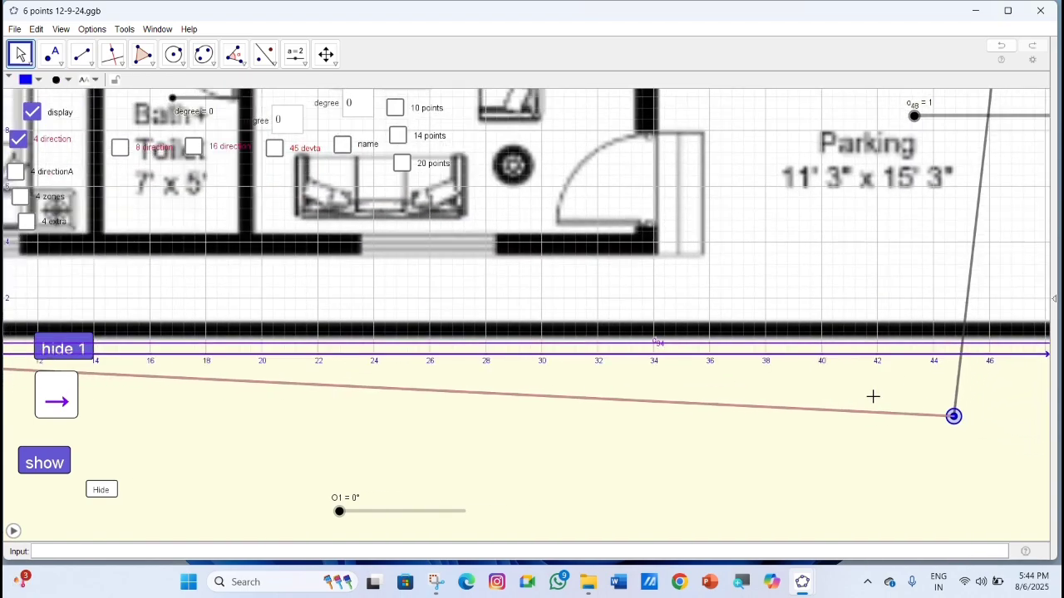
pyautogui.scroll(-4, 873, 397)
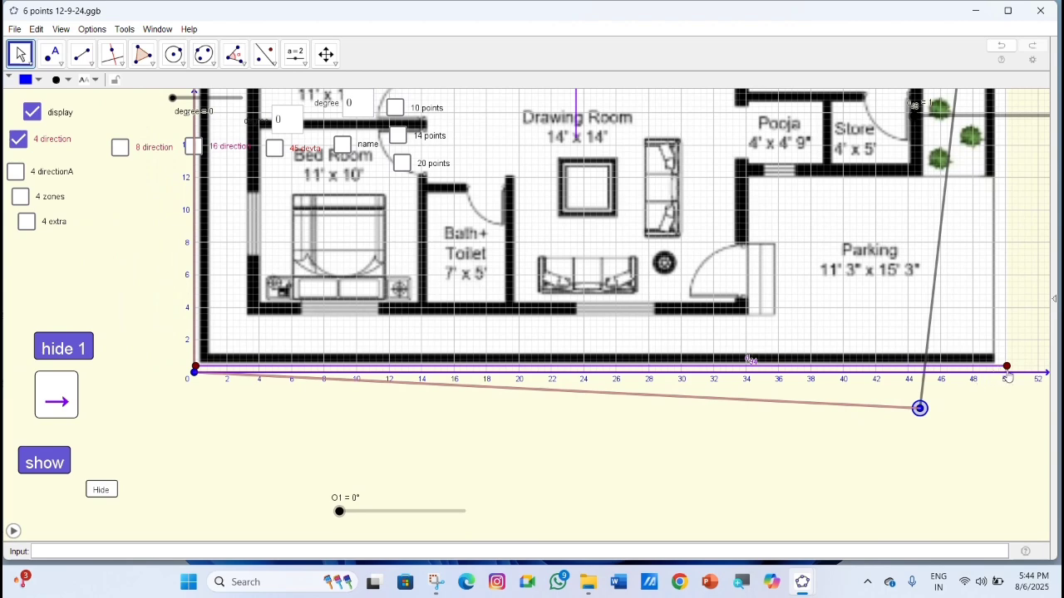
pyautogui.moveTo(1006, 371); pyautogui.dragTo(1016, 378)
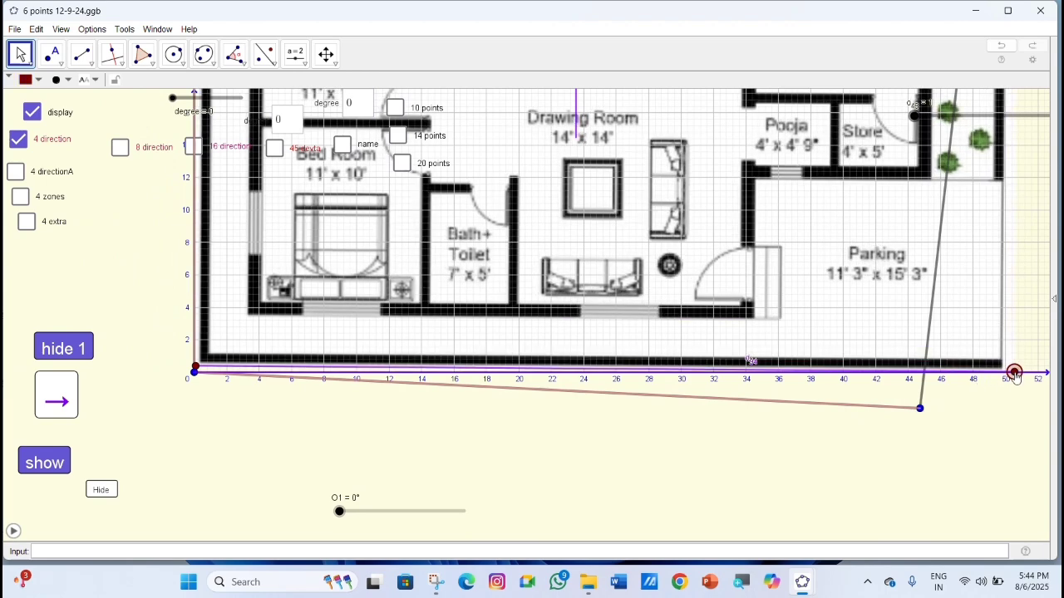
pyautogui.moveTo(920, 408); pyautogui.dragTo(1006, 376)
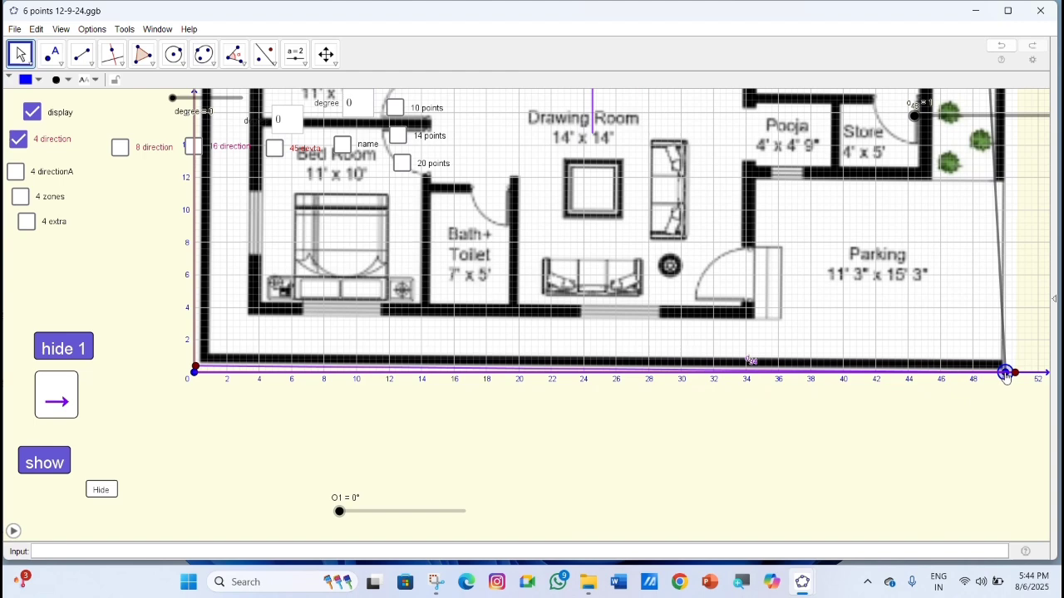
# Move the image's lower-left corner point to about (-0.3, 0) and place the plot boundary's lower-left point at the origin.
pyautogui.scroll(2, 203, 389)
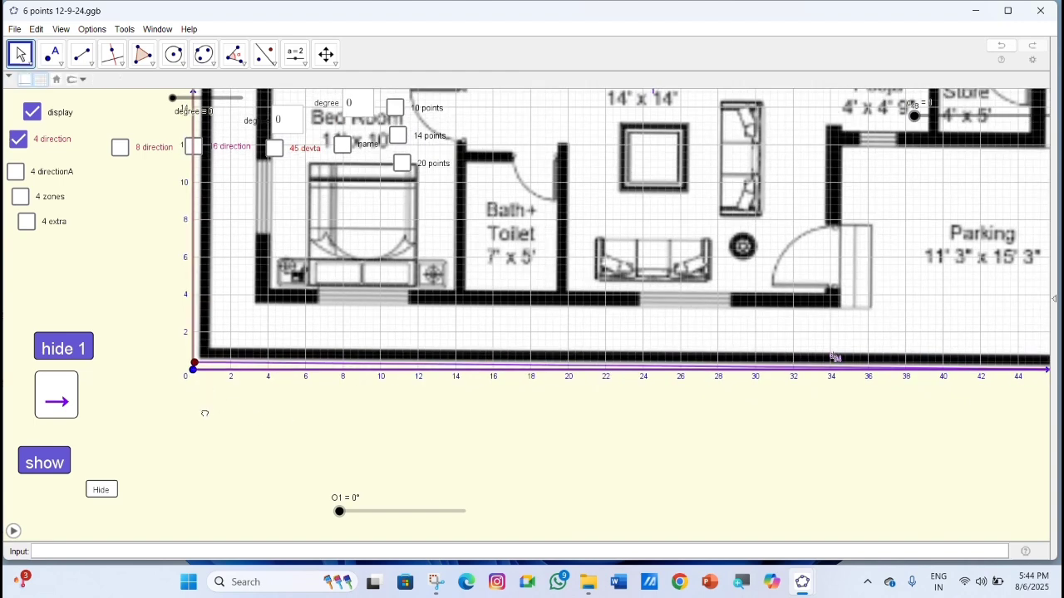
pyautogui.moveTo(200, 411); pyautogui.dragTo(410, 415)
pyautogui.moveTo(410, 378)
pyautogui.mouseDown()
pyautogui.moveTo(359, 358)
pyautogui.moveTo(412, 374)
pyautogui.moveTo(404, 377)
pyautogui.mouseUp()
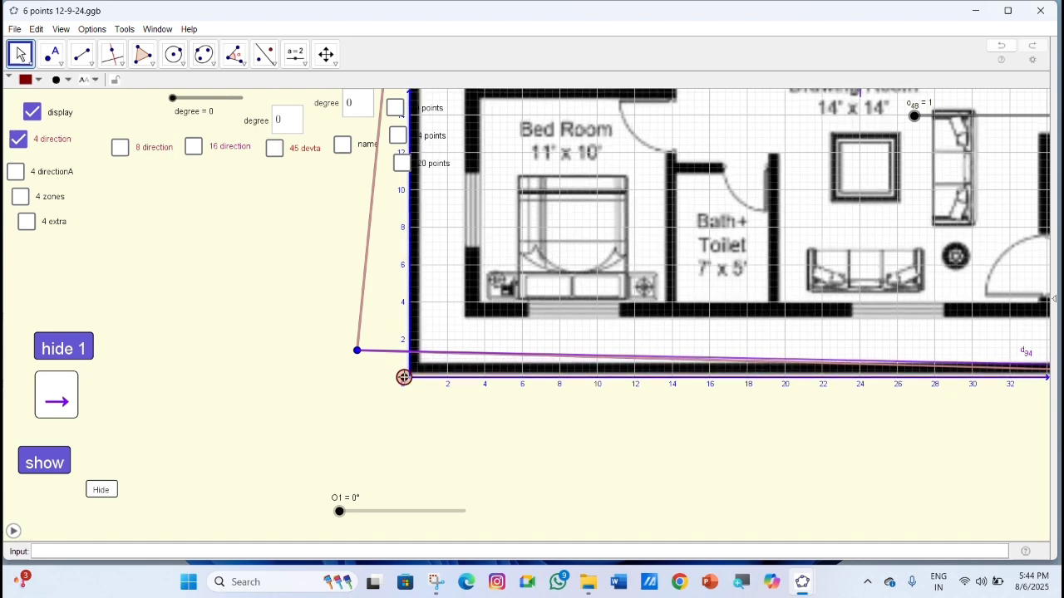
pyautogui.moveTo(356, 350); pyautogui.dragTo(409, 377)
# Move the boundary's upper-right point to (50, 30) and align the two middle upper points at height 30, at about 32.5 and 15 horizontally.
pyautogui.scroll(-5, 484, 473)
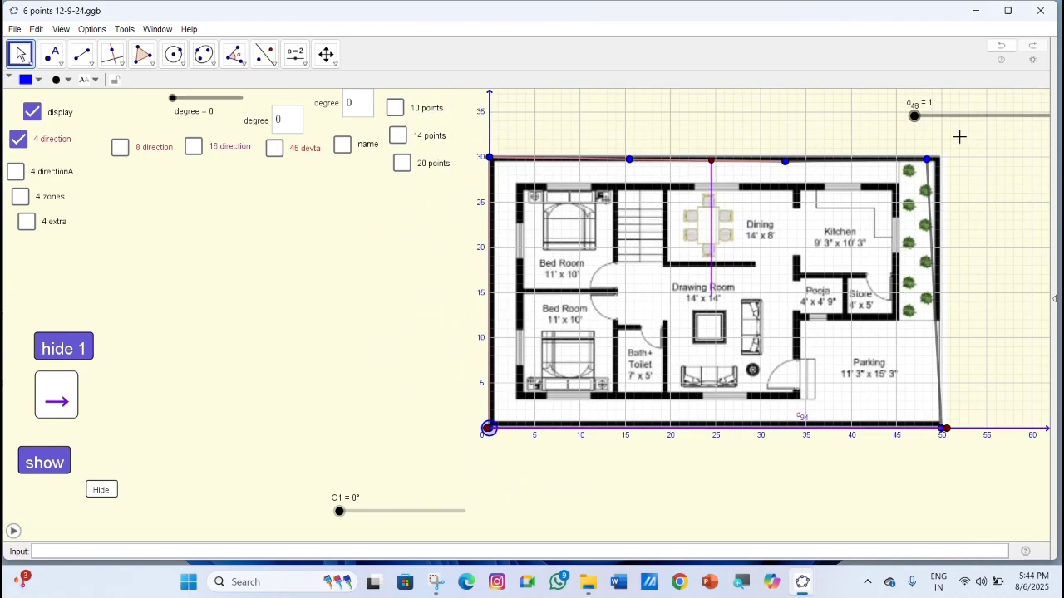
pyautogui.moveTo(931, 163); pyautogui.dragTo(940, 157)
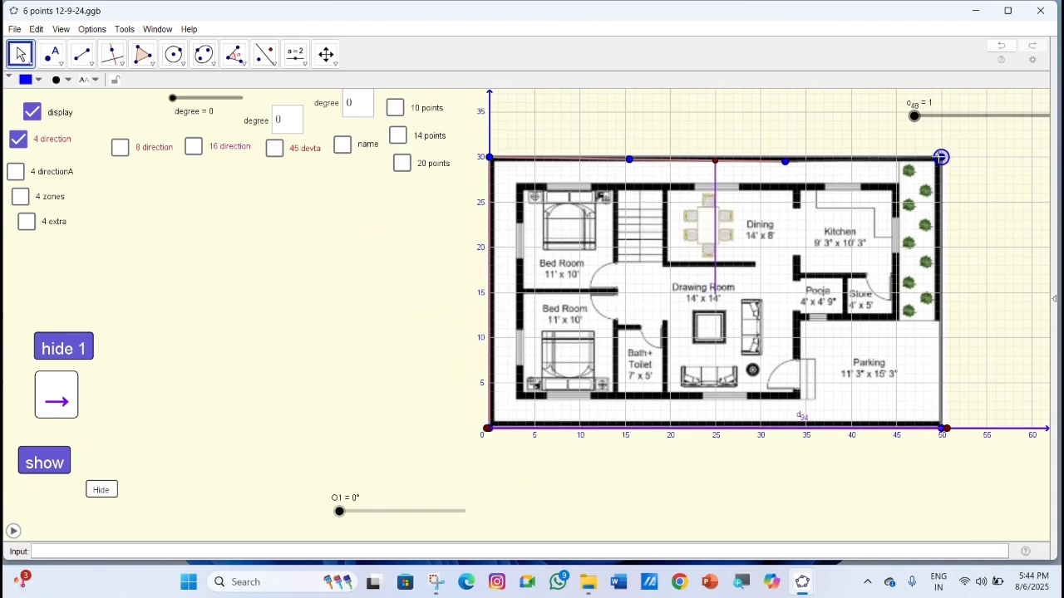
pyautogui.moveTo(785, 161); pyautogui.dragTo(784, 157)
pyautogui.moveTo(629, 159); pyautogui.dragTo(625, 157)
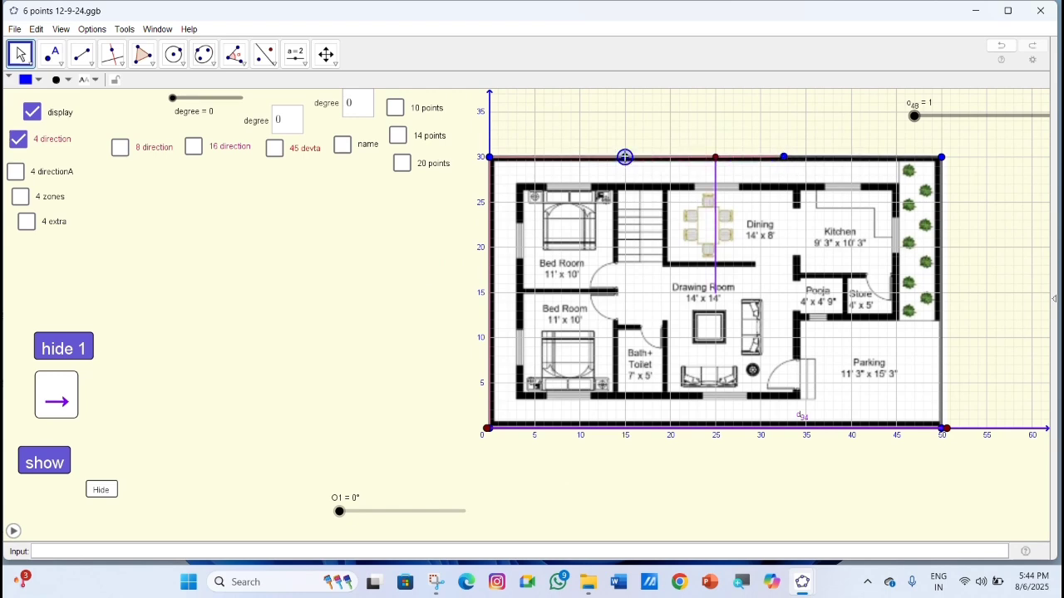
pyautogui.scroll(-3, 649, 300)
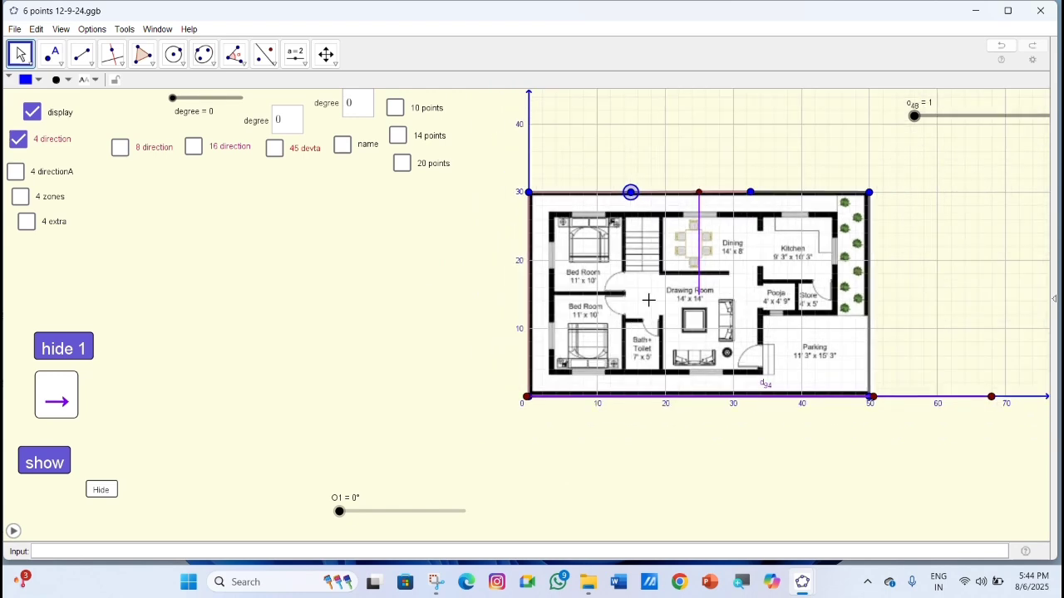
pyautogui.moveTo(403, 337); pyautogui.dragTo(396, 370)
pyautogui.click(488, 269)
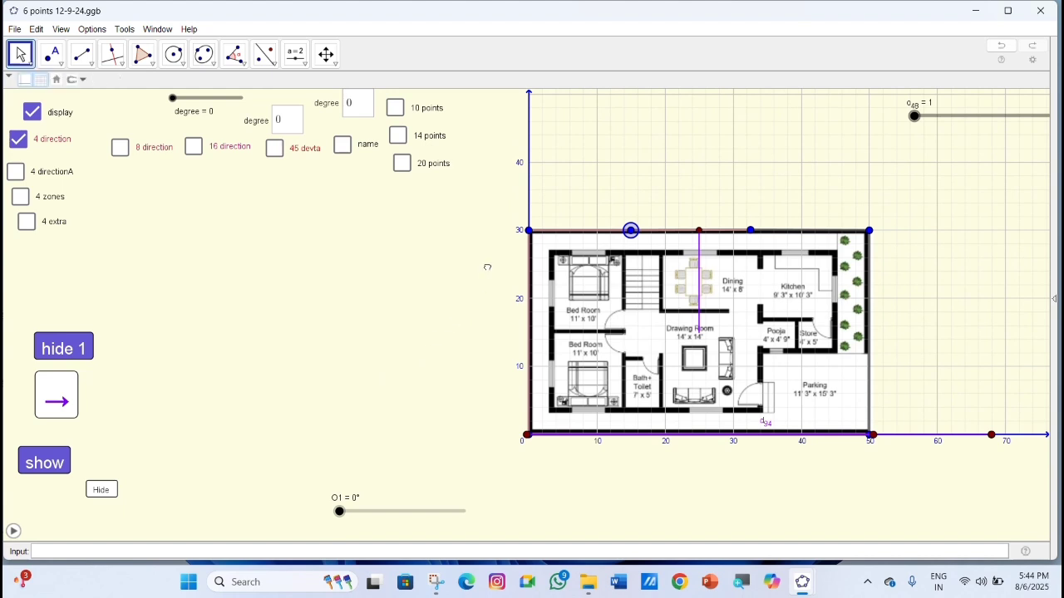